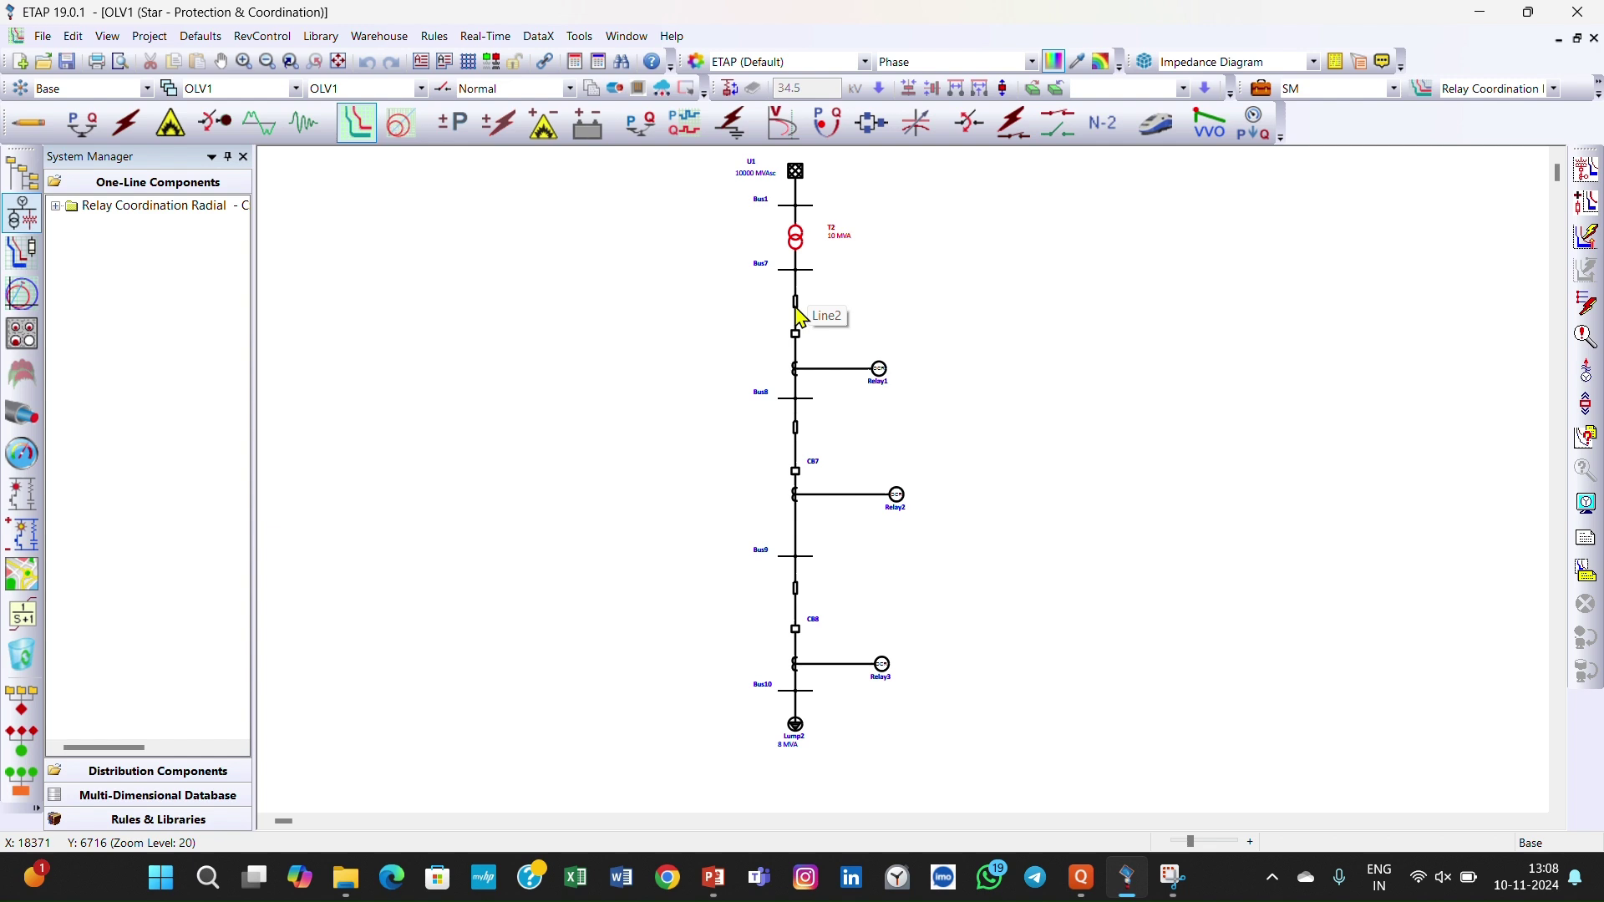
Open the Transmission Line Editor for Line2, the 11 kV Bus7–Bus8 line on the diagram.
double_click(795, 306)
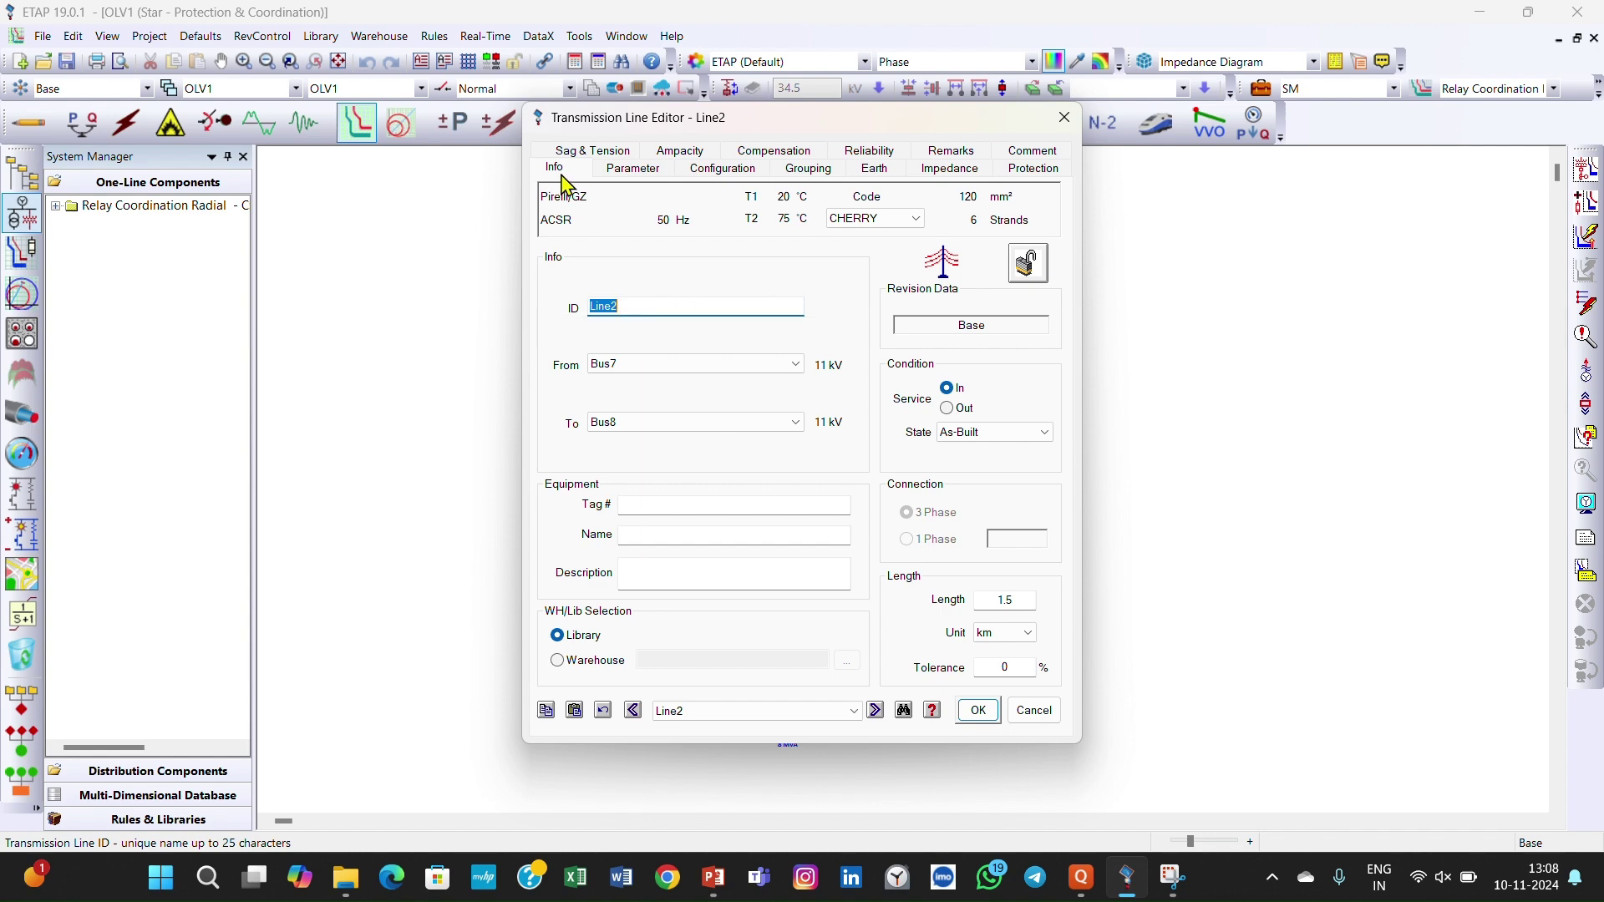
click(1064, 116)
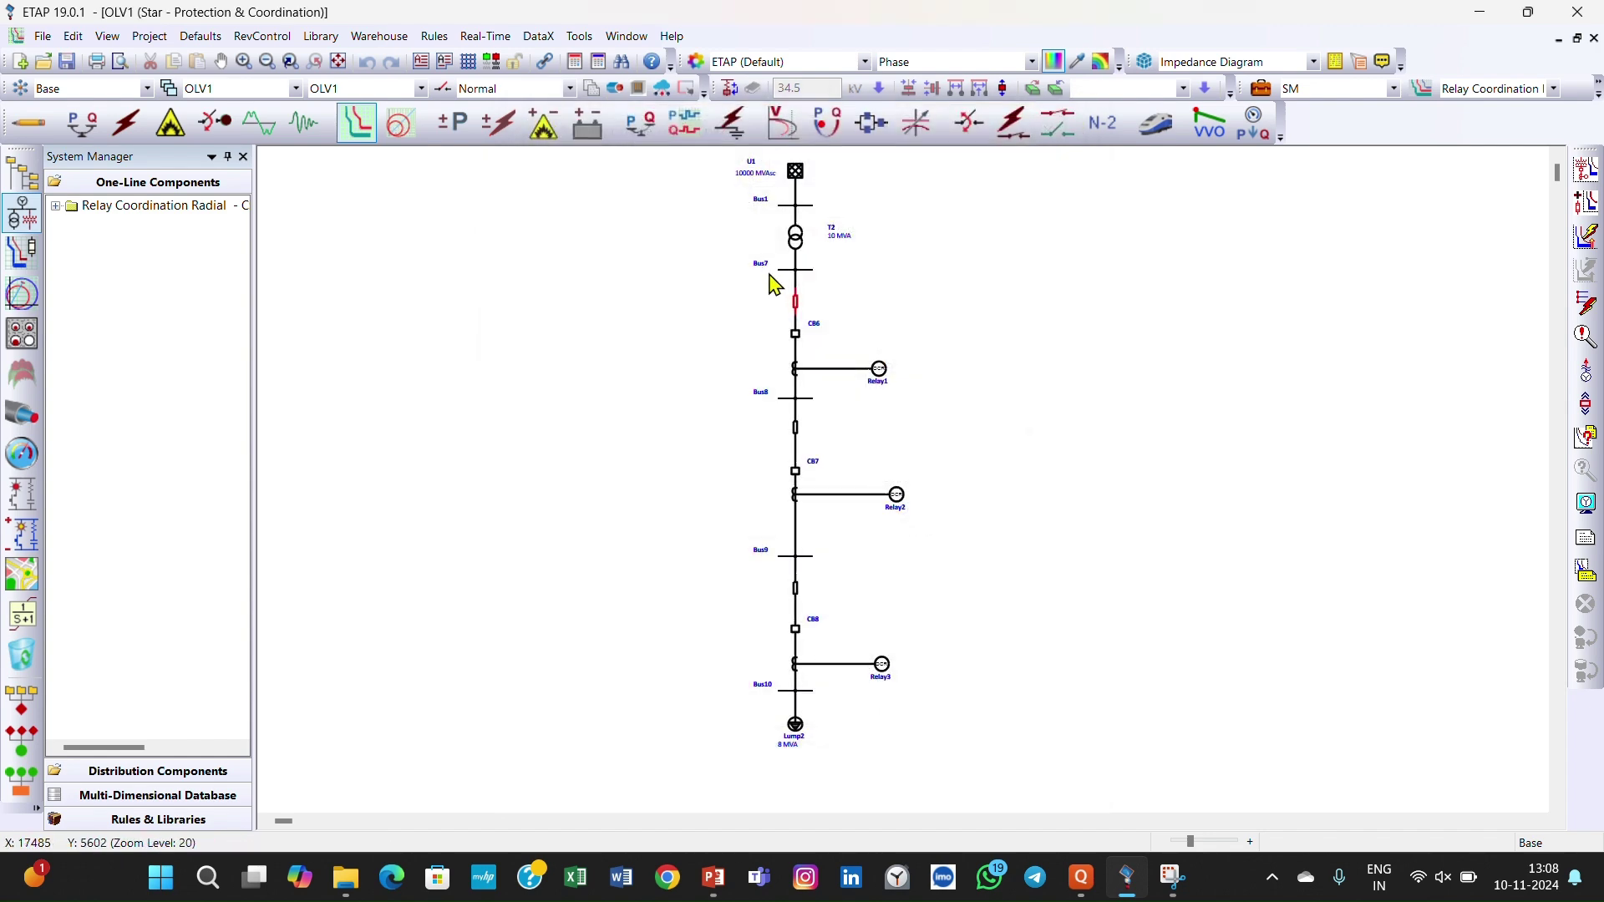
double_click(795, 303)
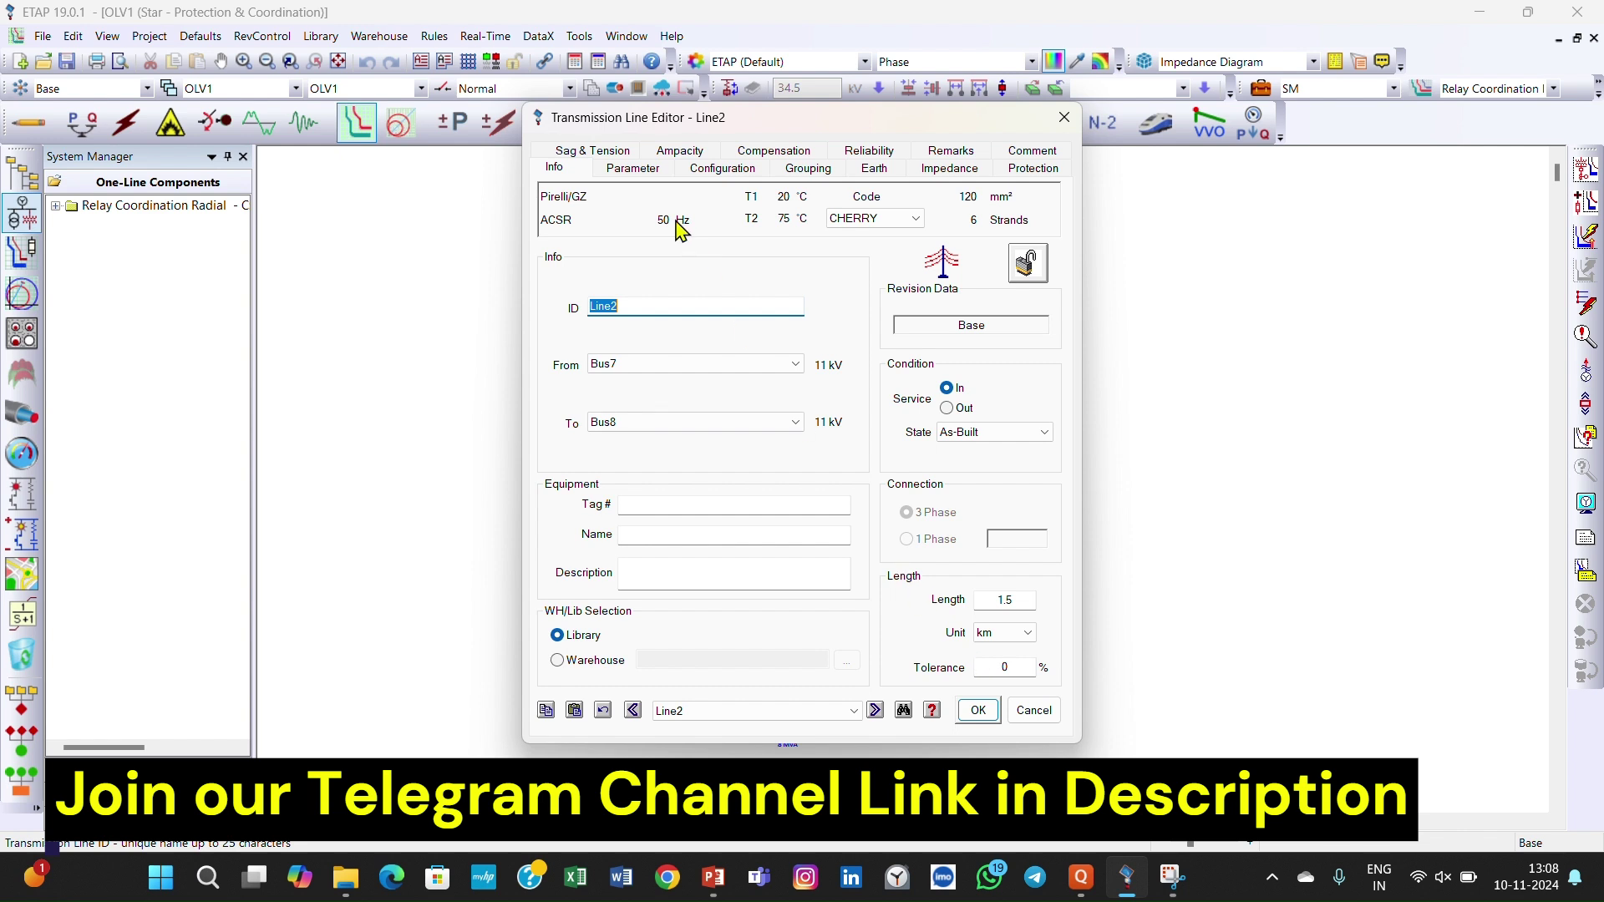
Confirm Line2's phase conductor as CHERRY ACSR from the Metric, 50 Hz conductor library.
click(636, 168)
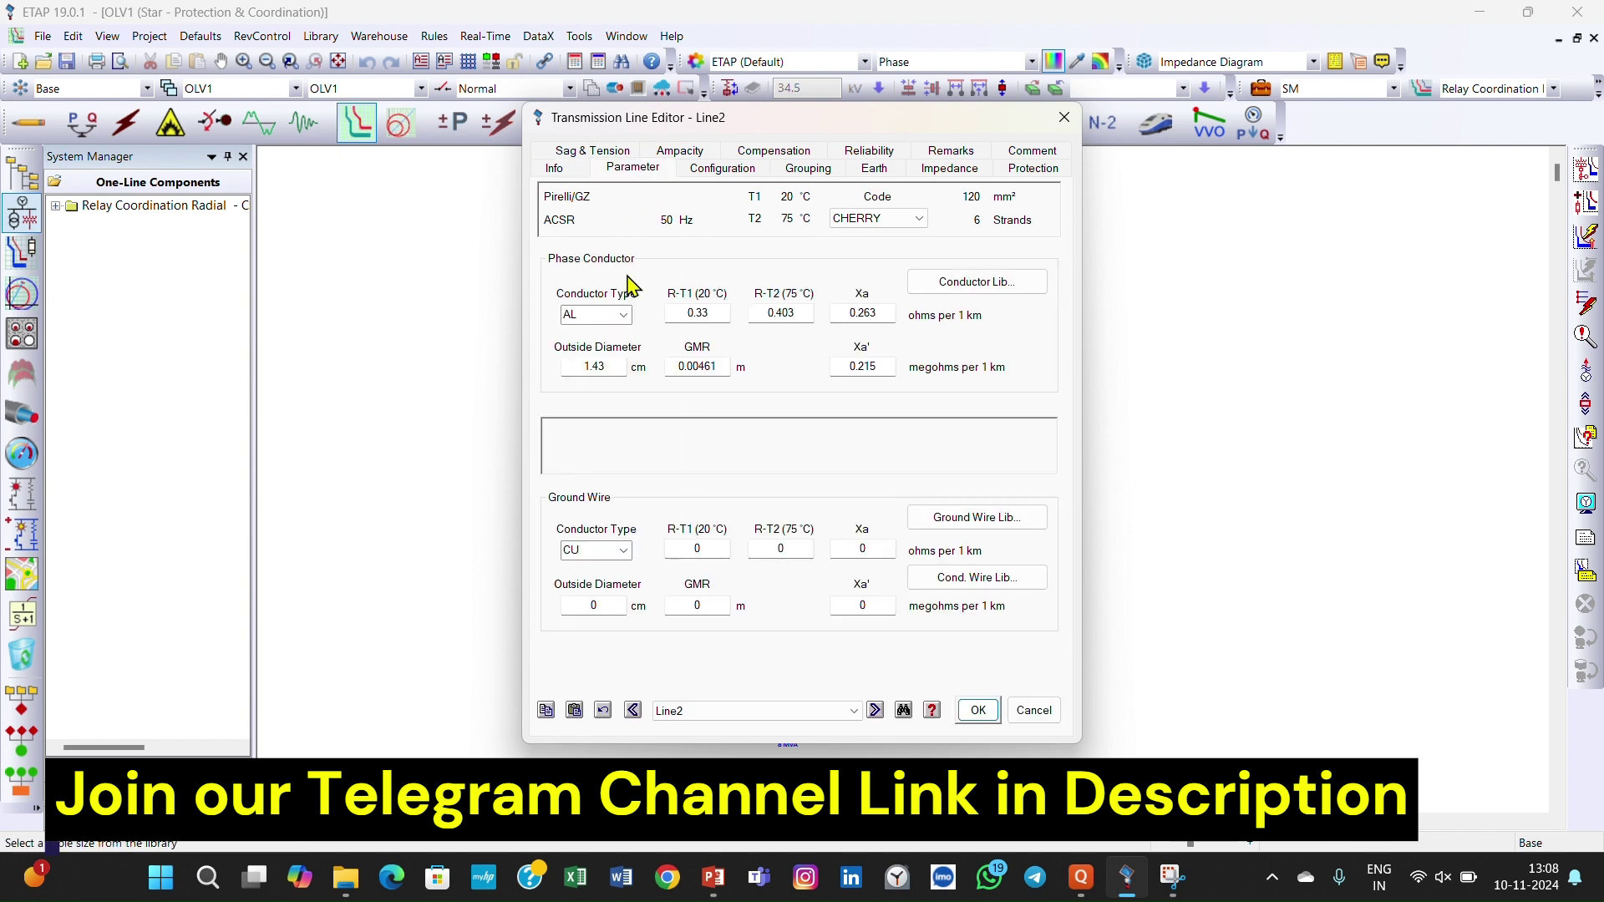
click(998, 285)
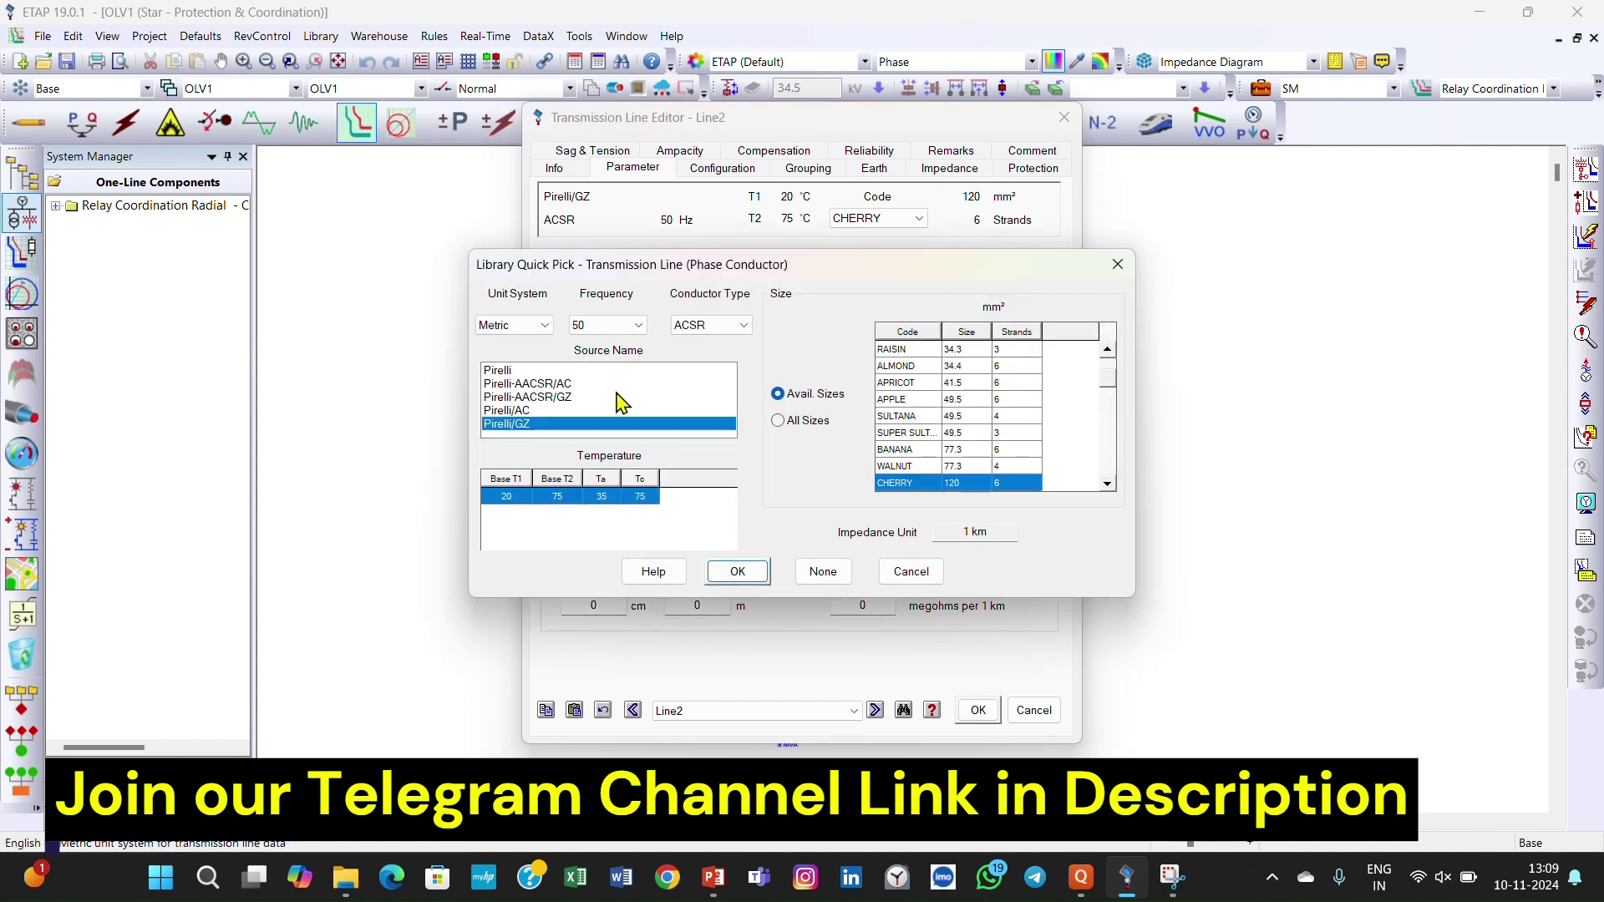
click(639, 326)
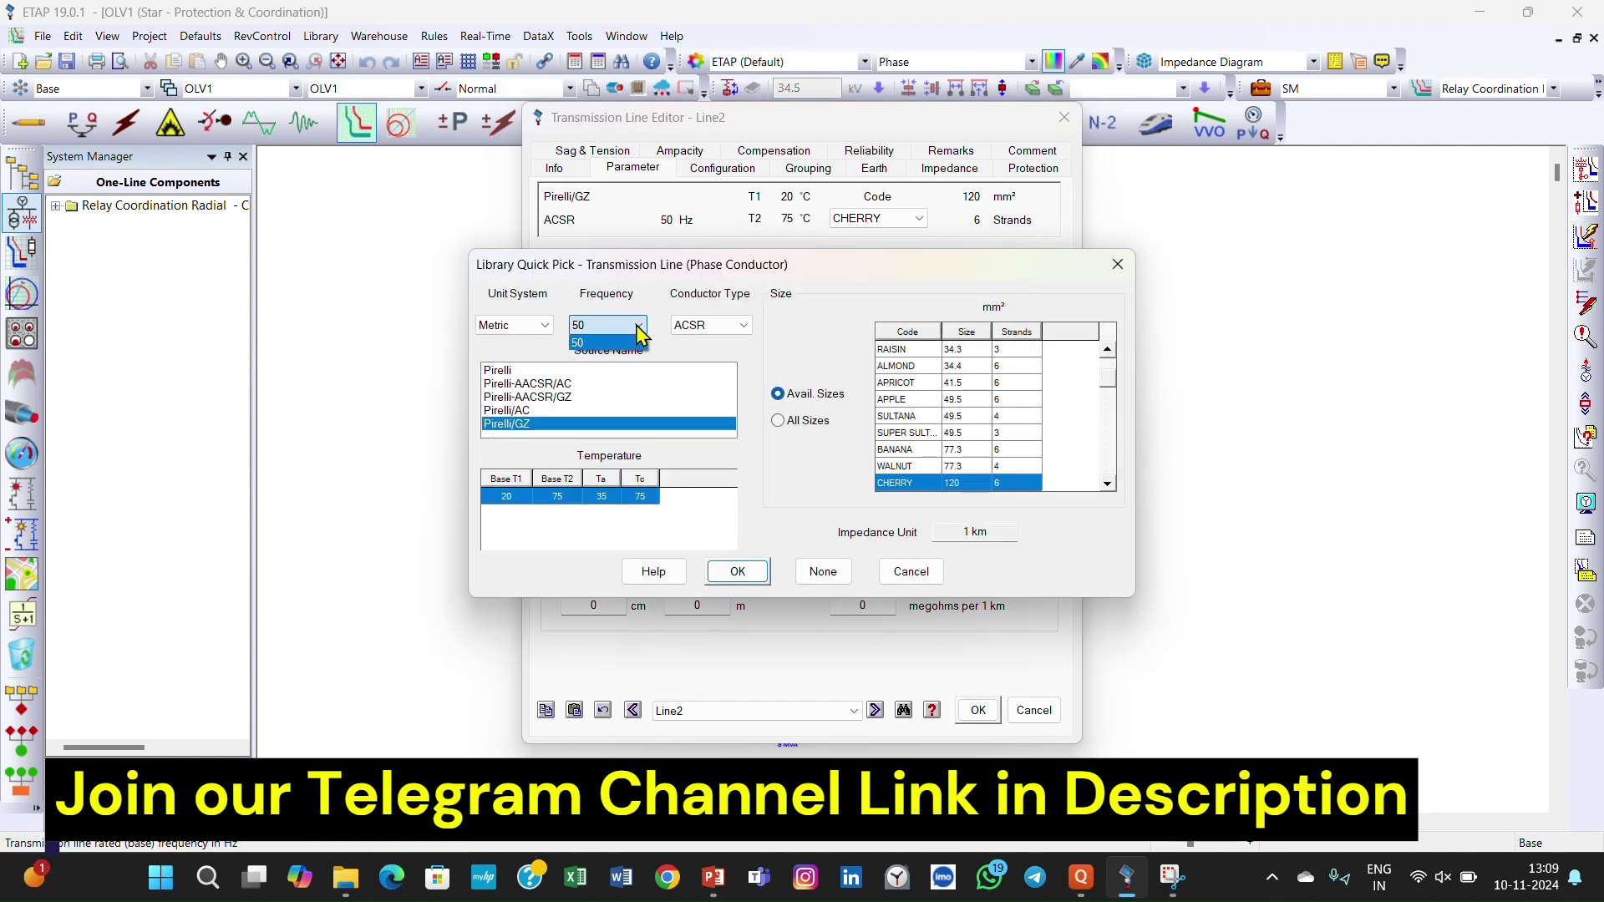
click(642, 334)
click(535, 329)
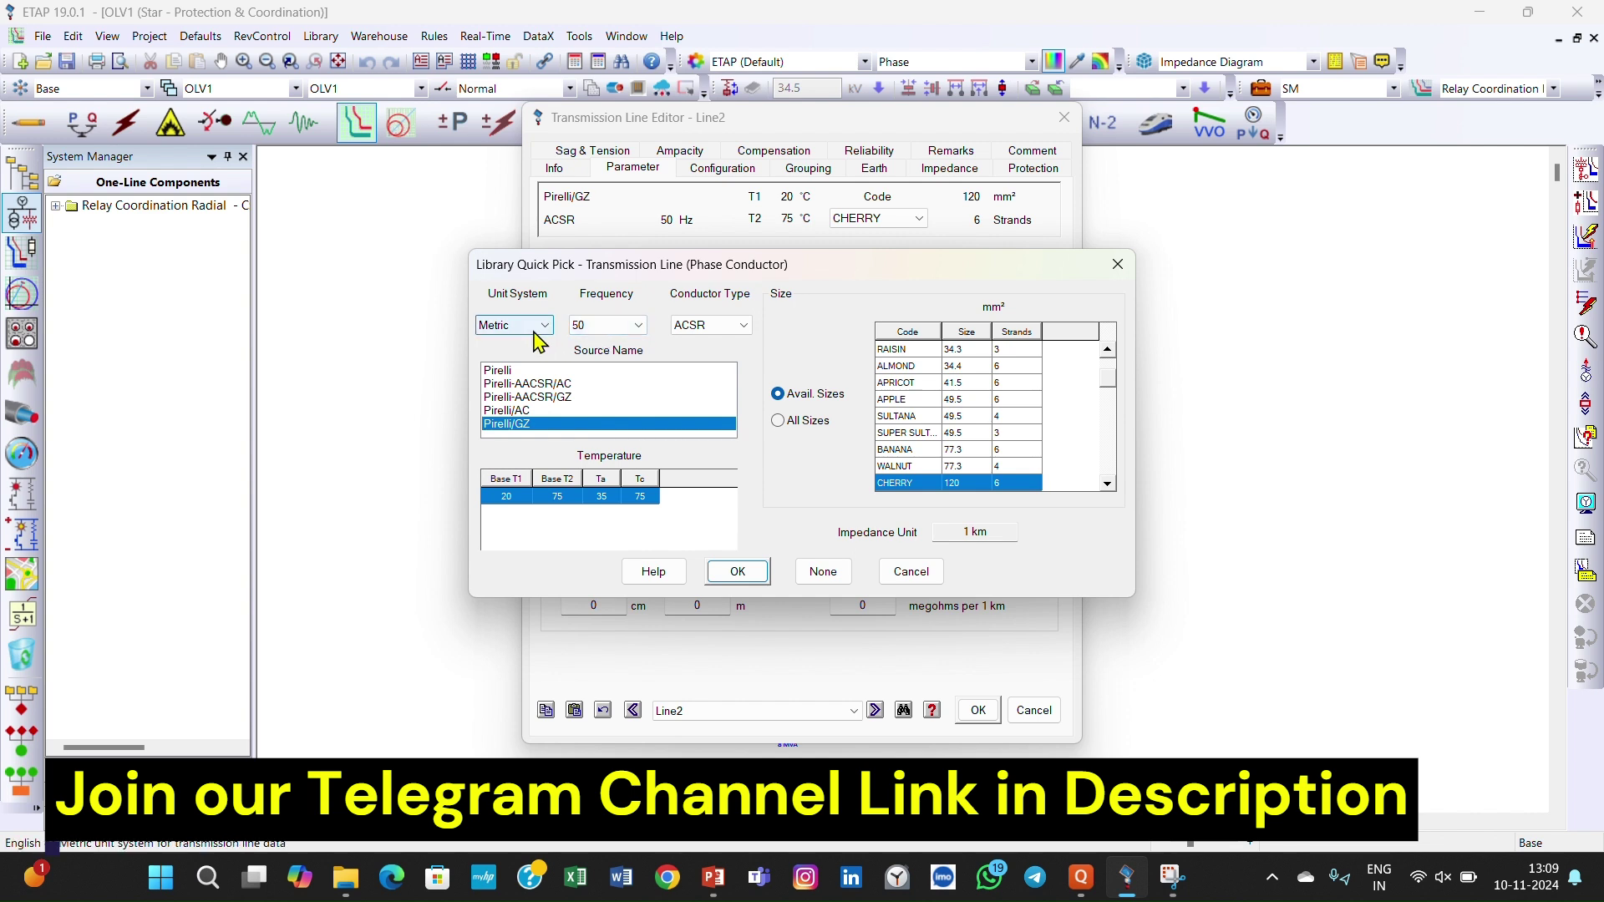
click(534, 332)
click(746, 328)
click(745, 326)
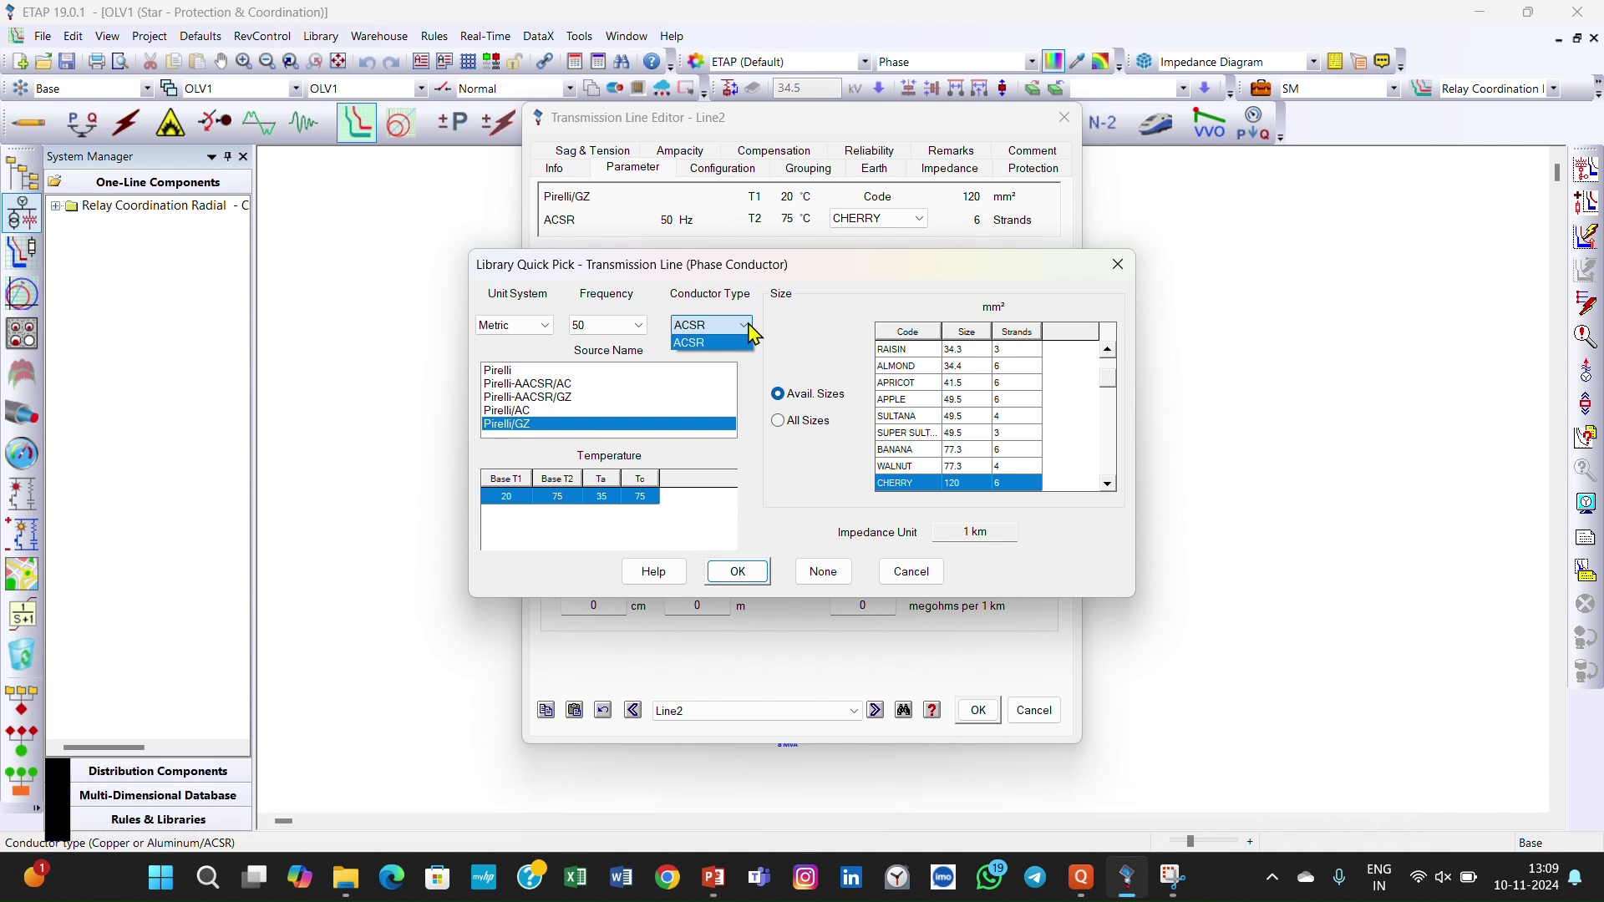
click(733, 328)
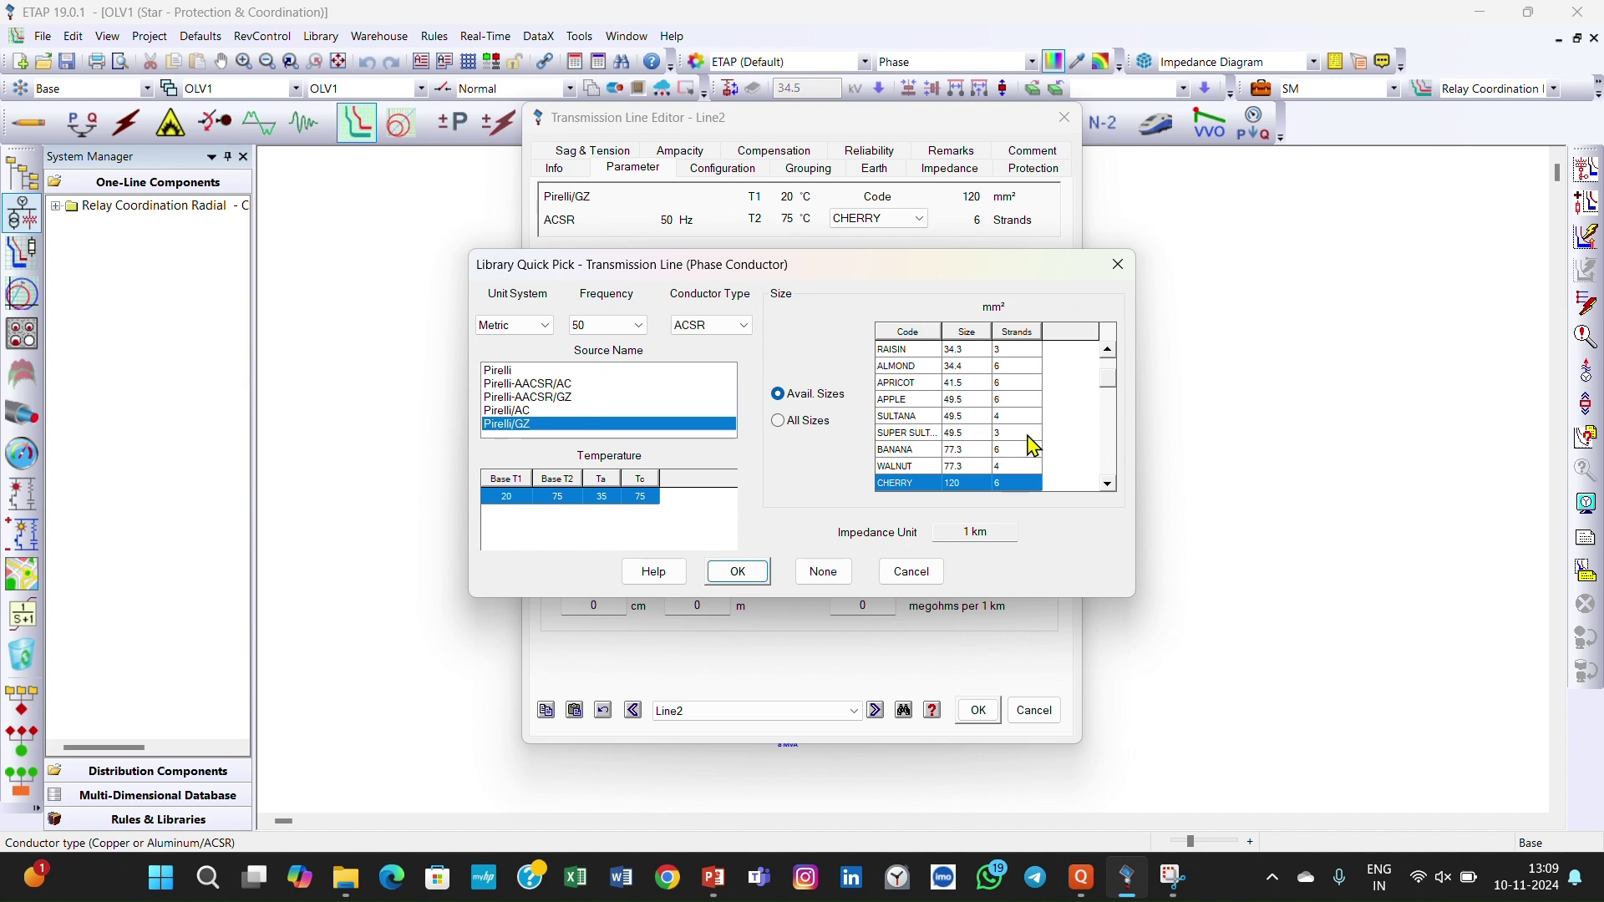
click(739, 575)
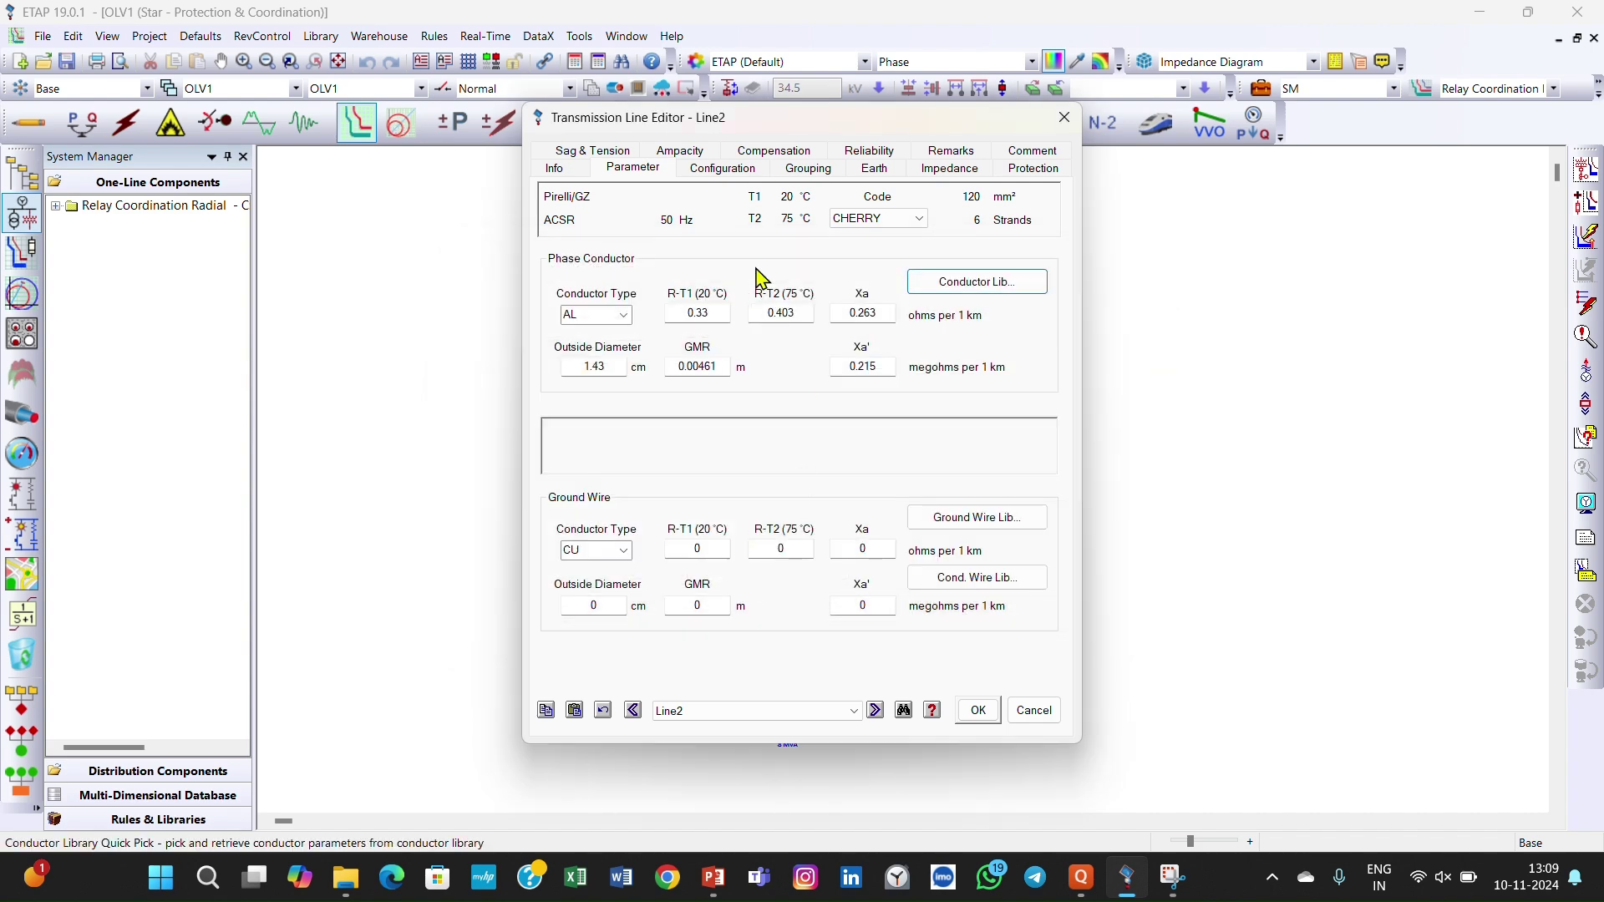
click(738, 171)
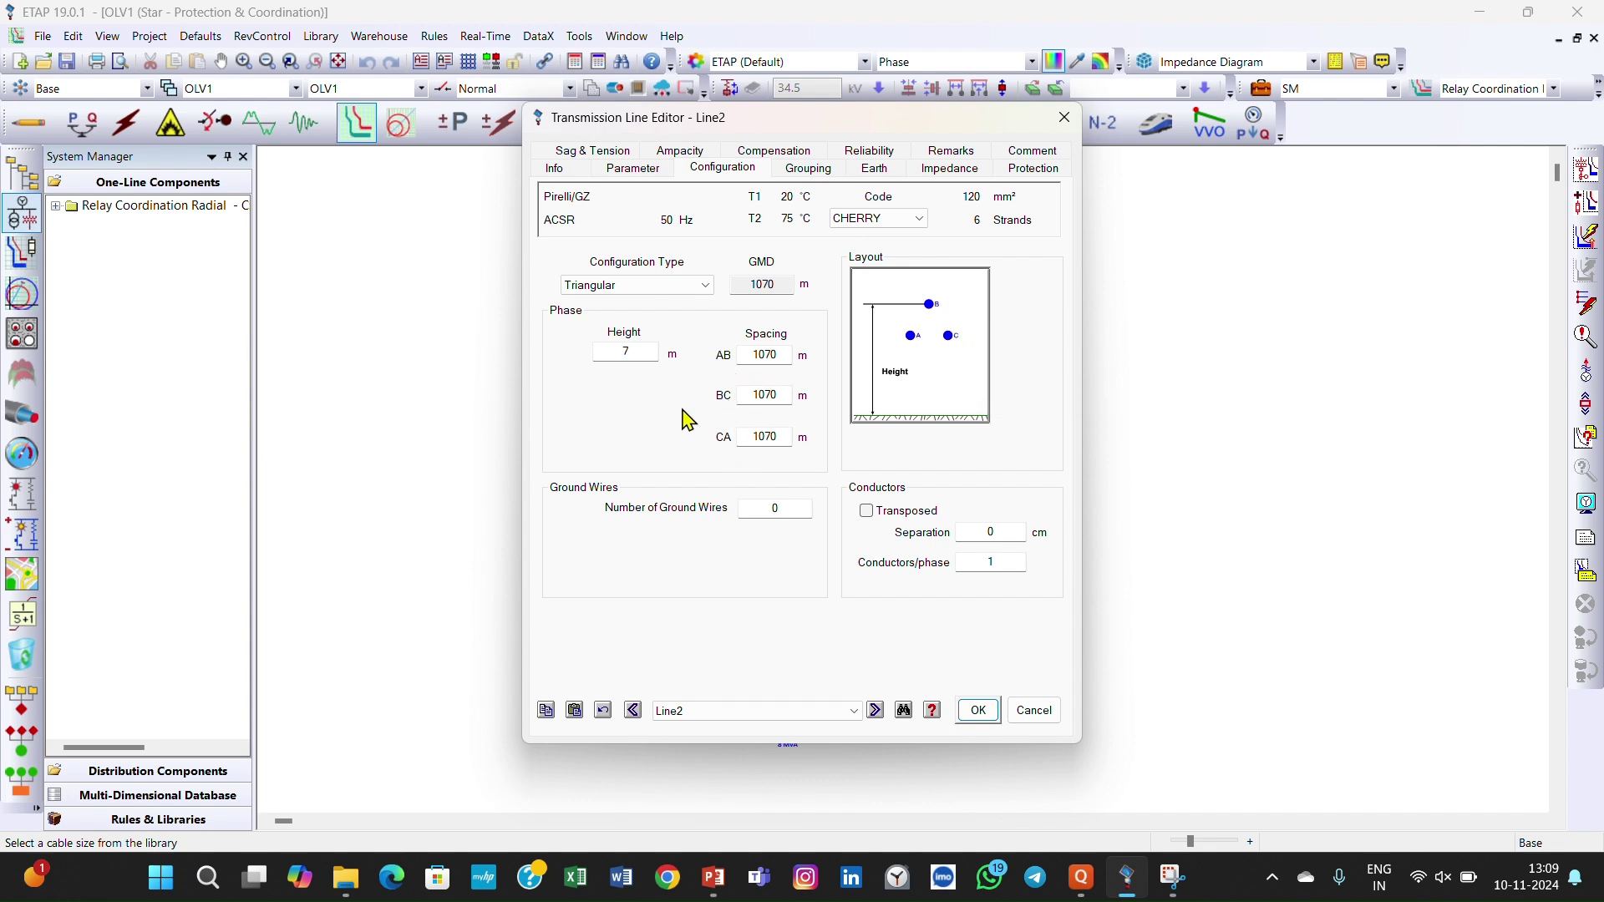
Re-enter Line2's conductor height as 7 m.
double_click(626, 351)
key(BackSpace)
text(7)
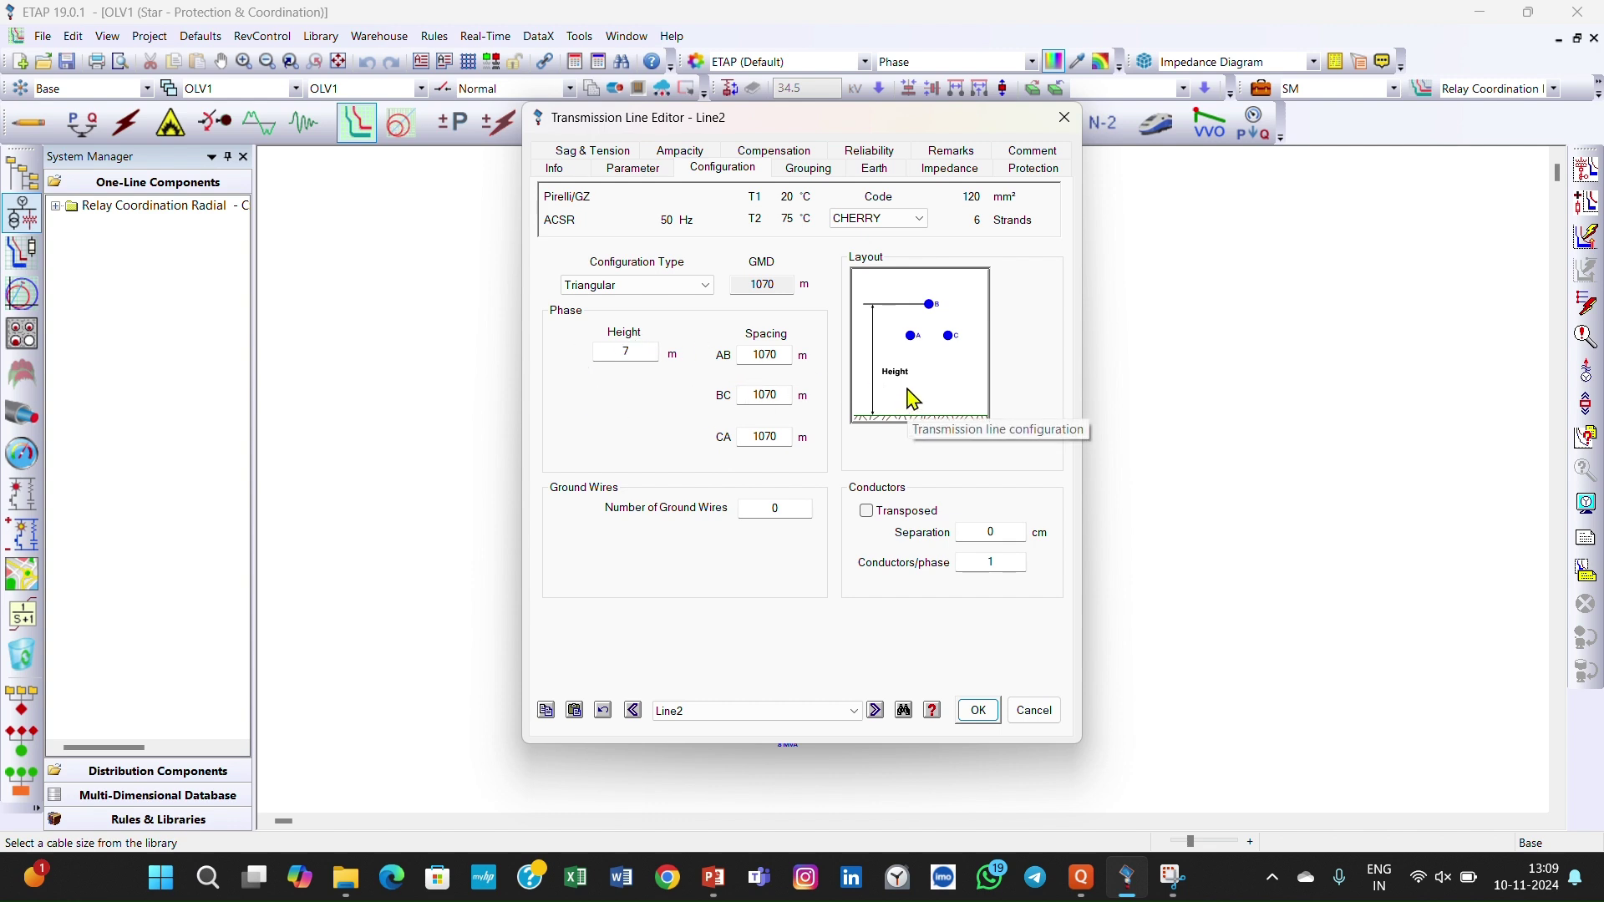
After trying Horizontal, Vertical and Parallel Vertical, settle on Triangular and enter AB spacing 1070.
click(690, 289)
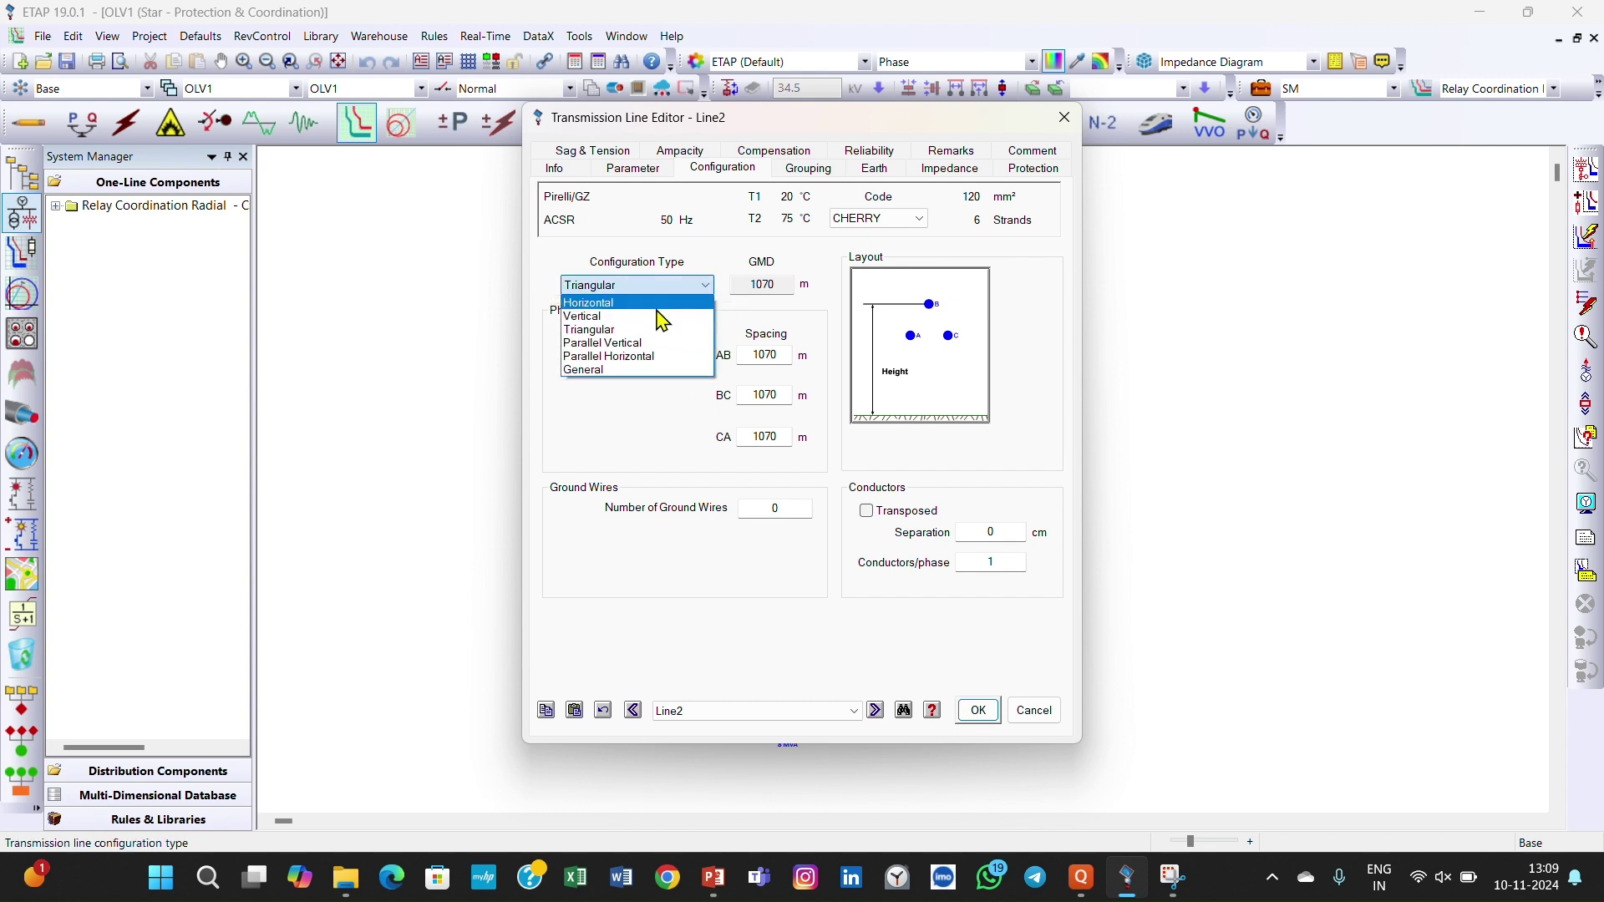
click(658, 307)
click(704, 287)
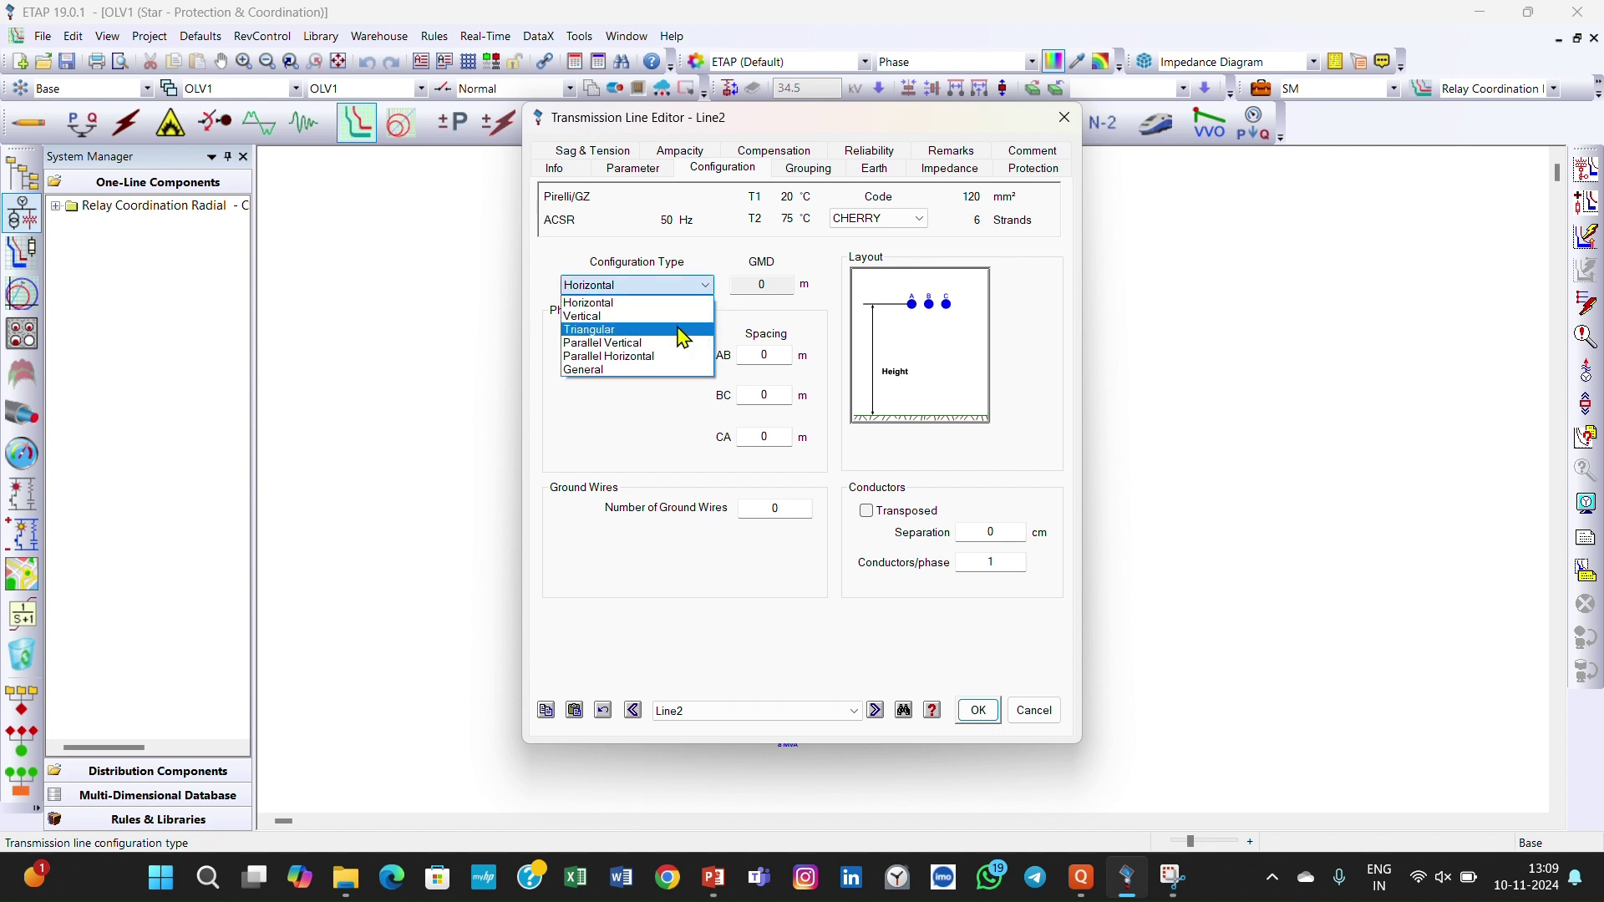
click(682, 318)
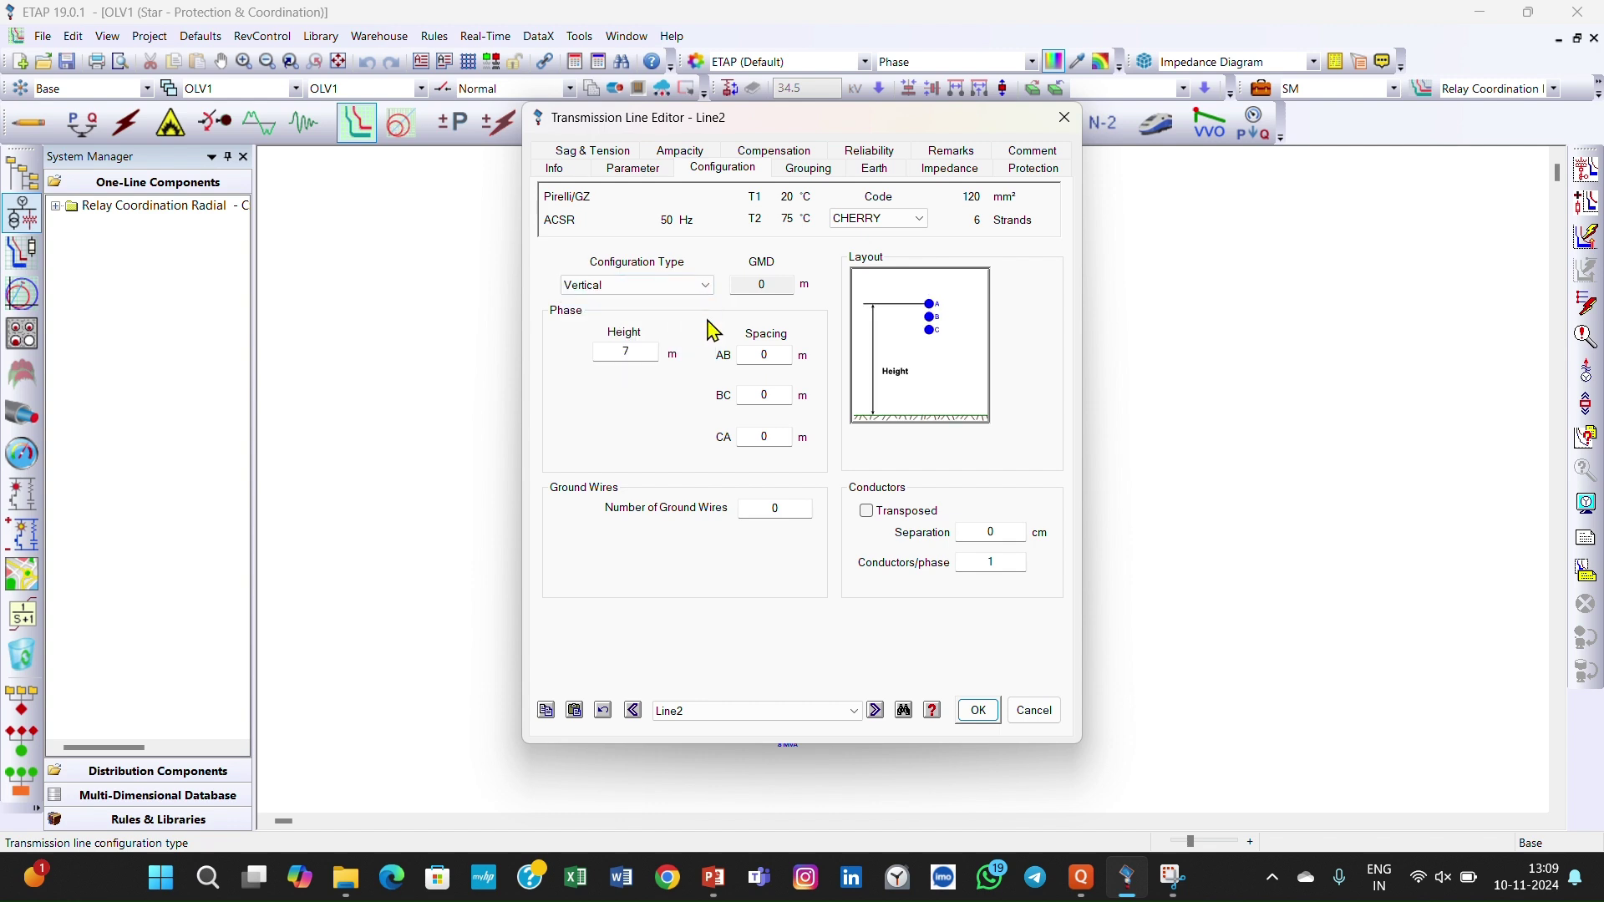
click(706, 286)
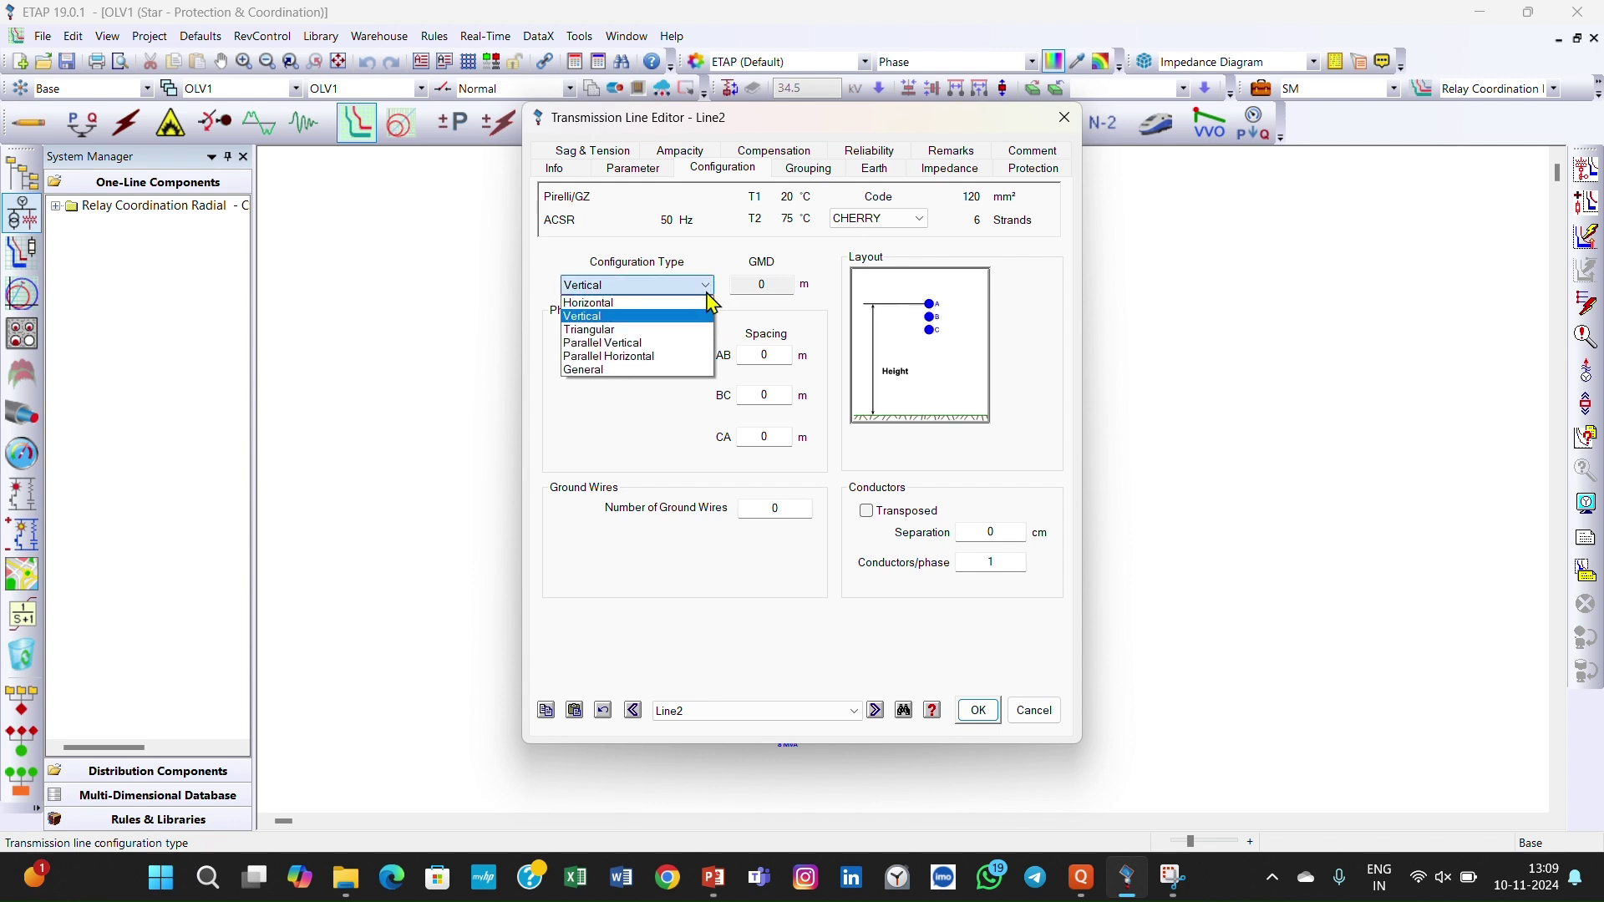
click(684, 332)
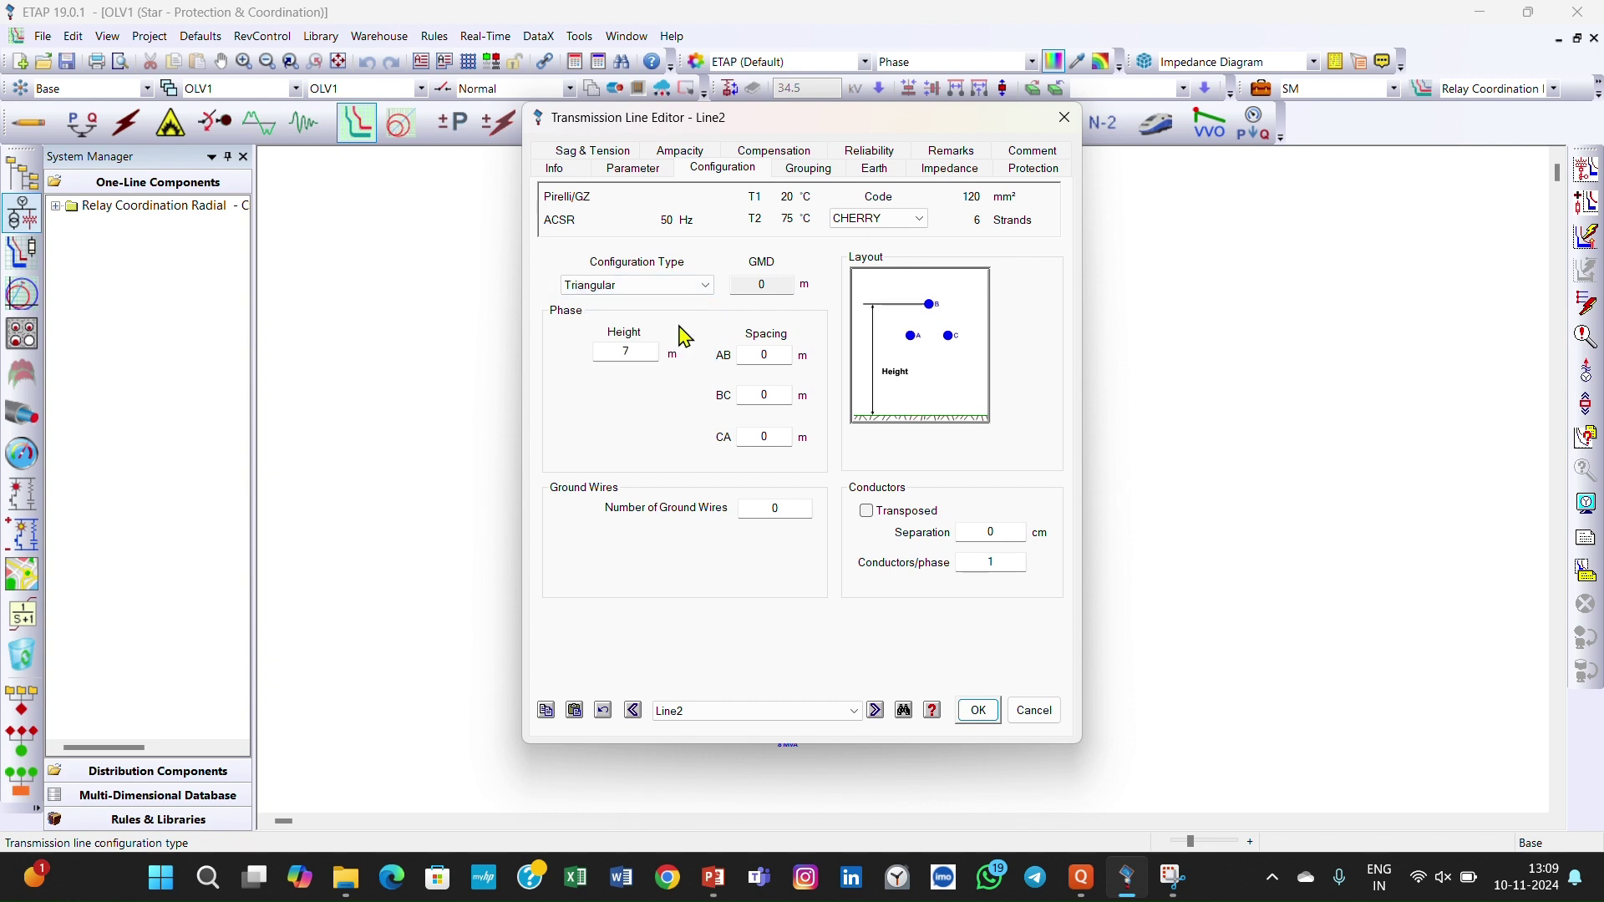
click(706, 289)
click(660, 342)
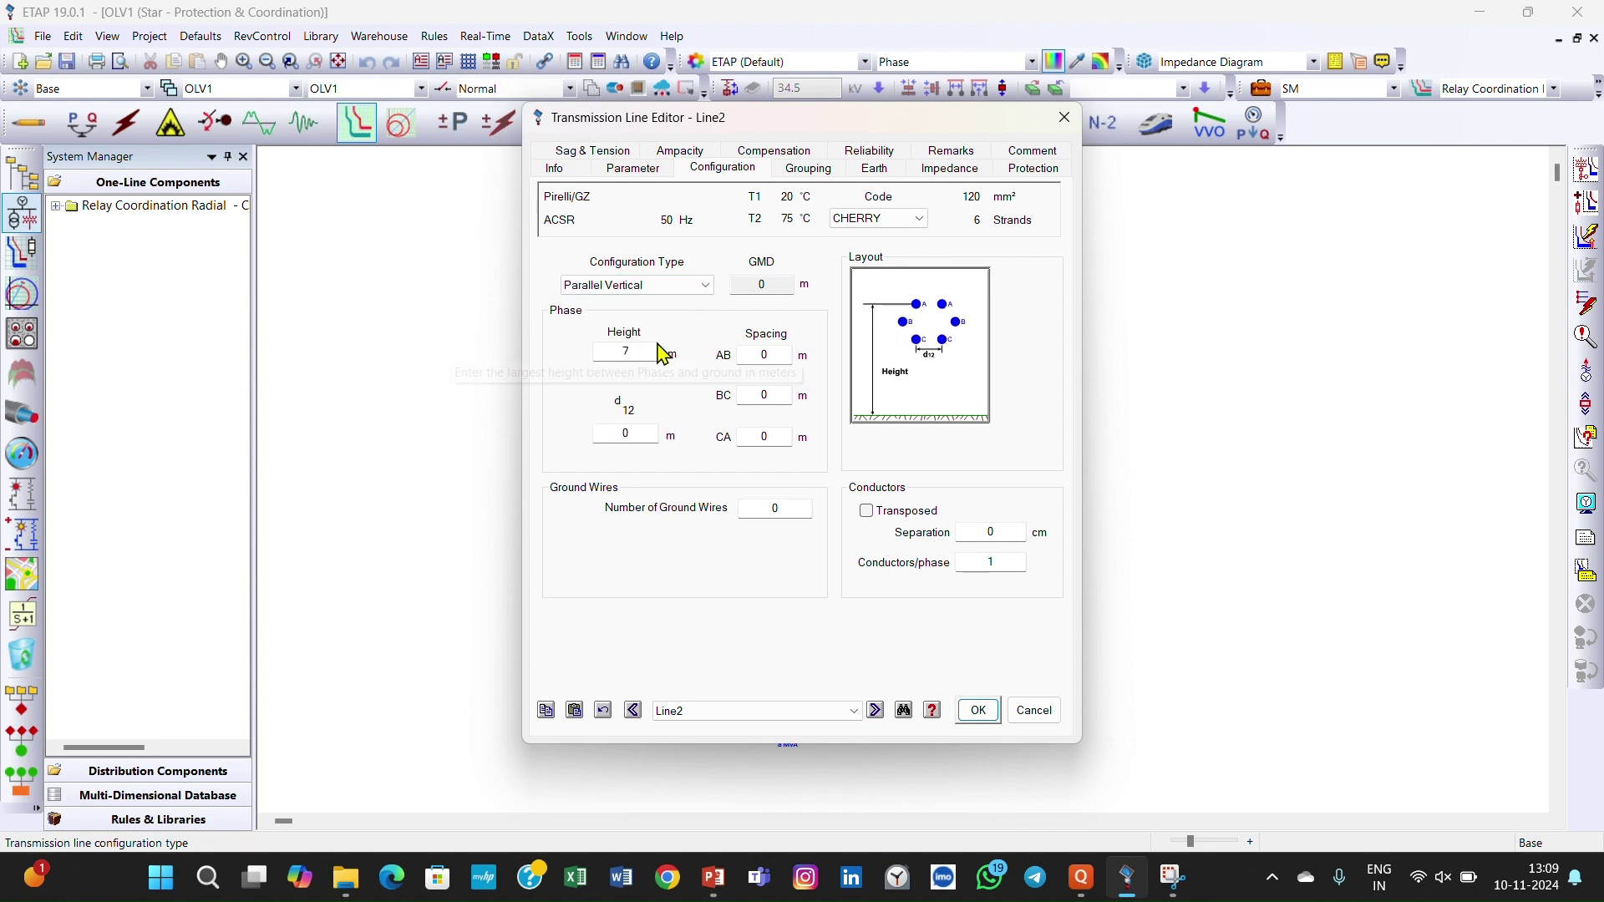
click(697, 290)
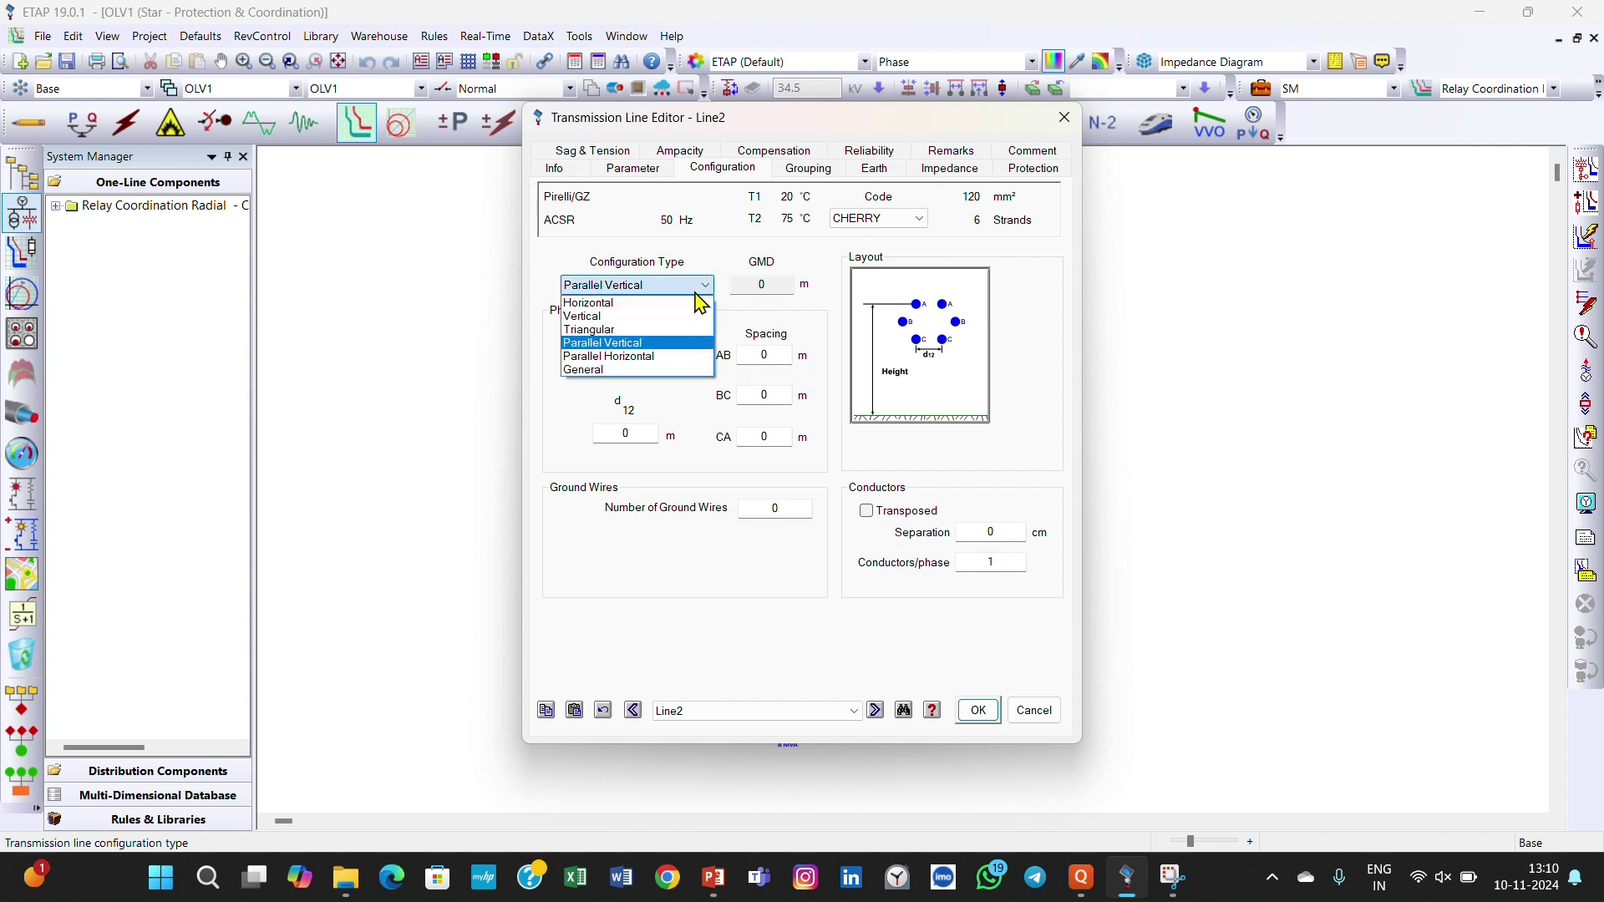
click(667, 331)
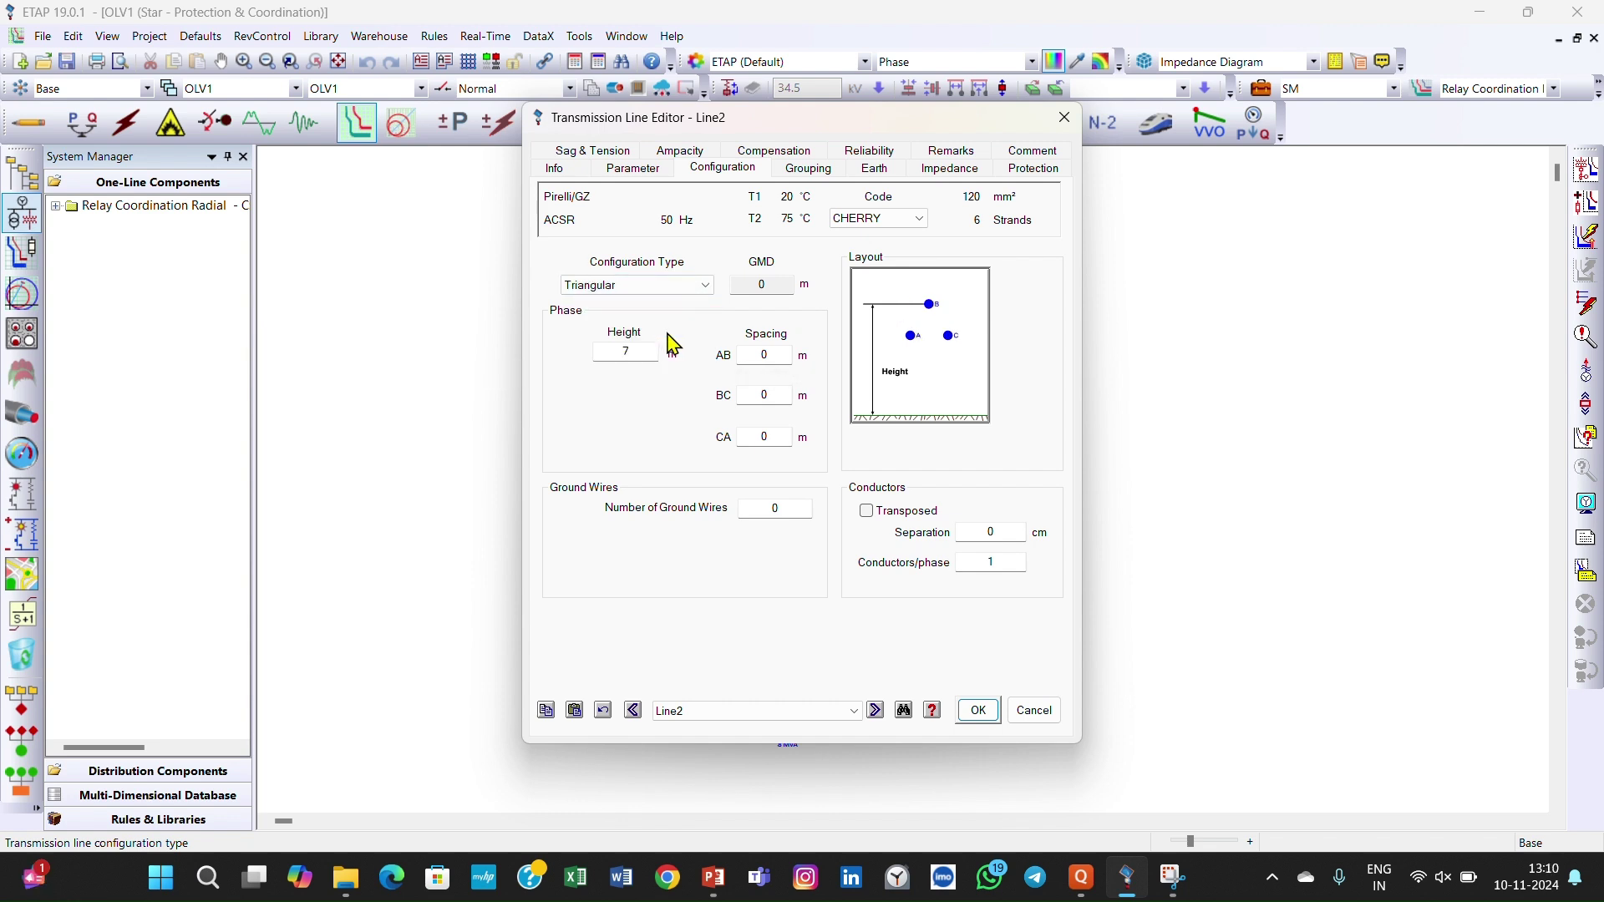
click(778, 357)
text(1070)
Correct the AB phase spacing from 1070 to 1.070 m.
click(644, 426)
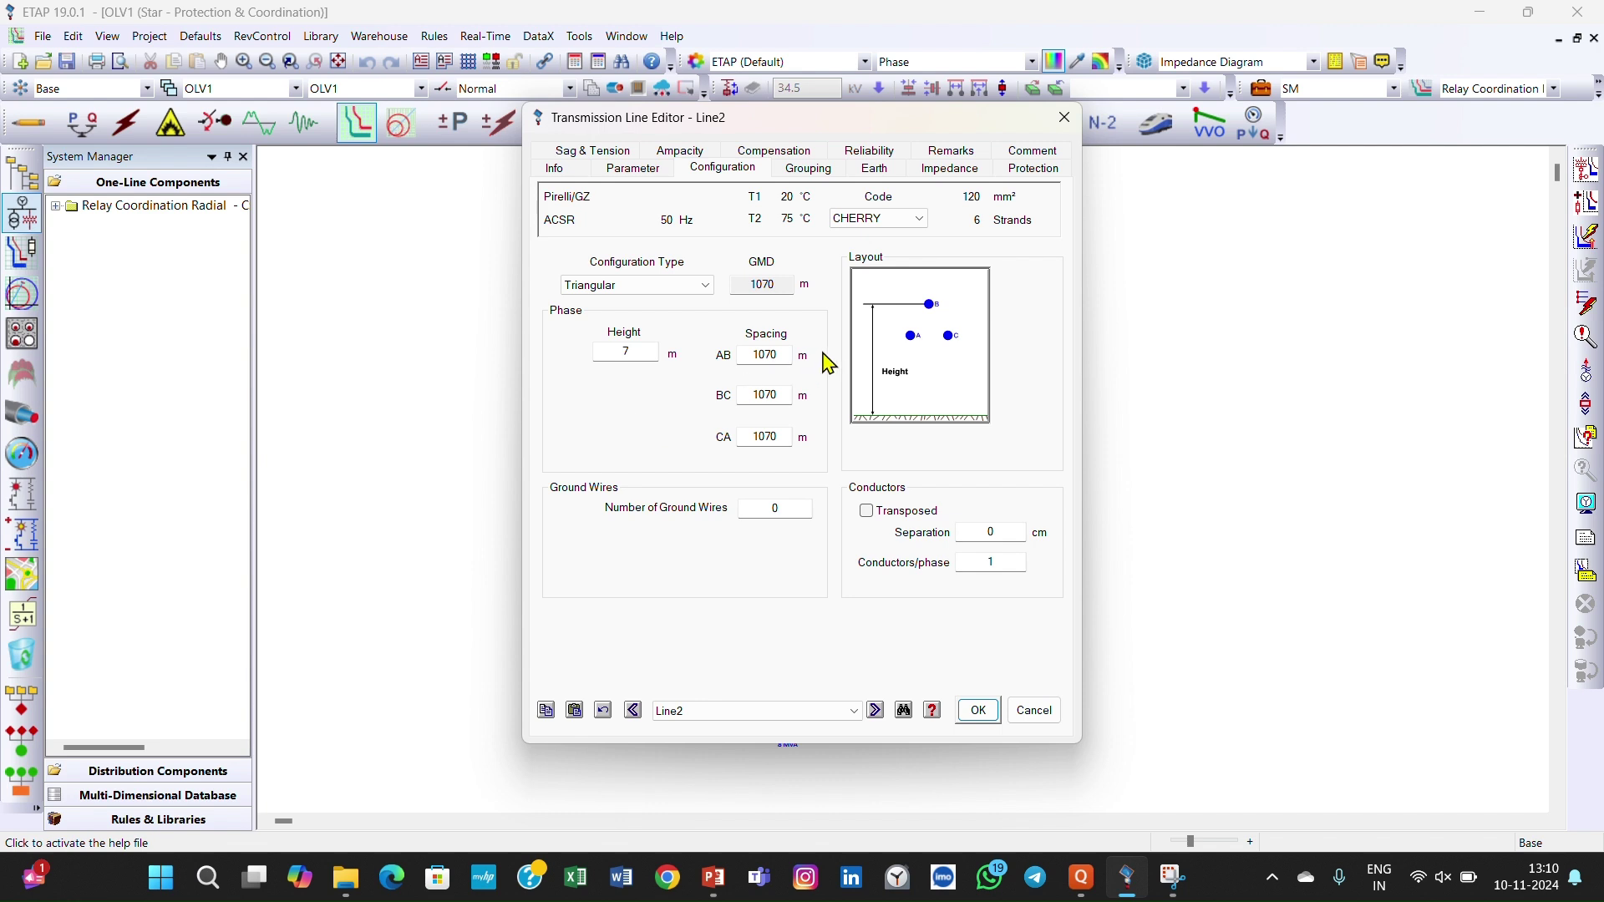
click(784, 355)
key(BackSpace)
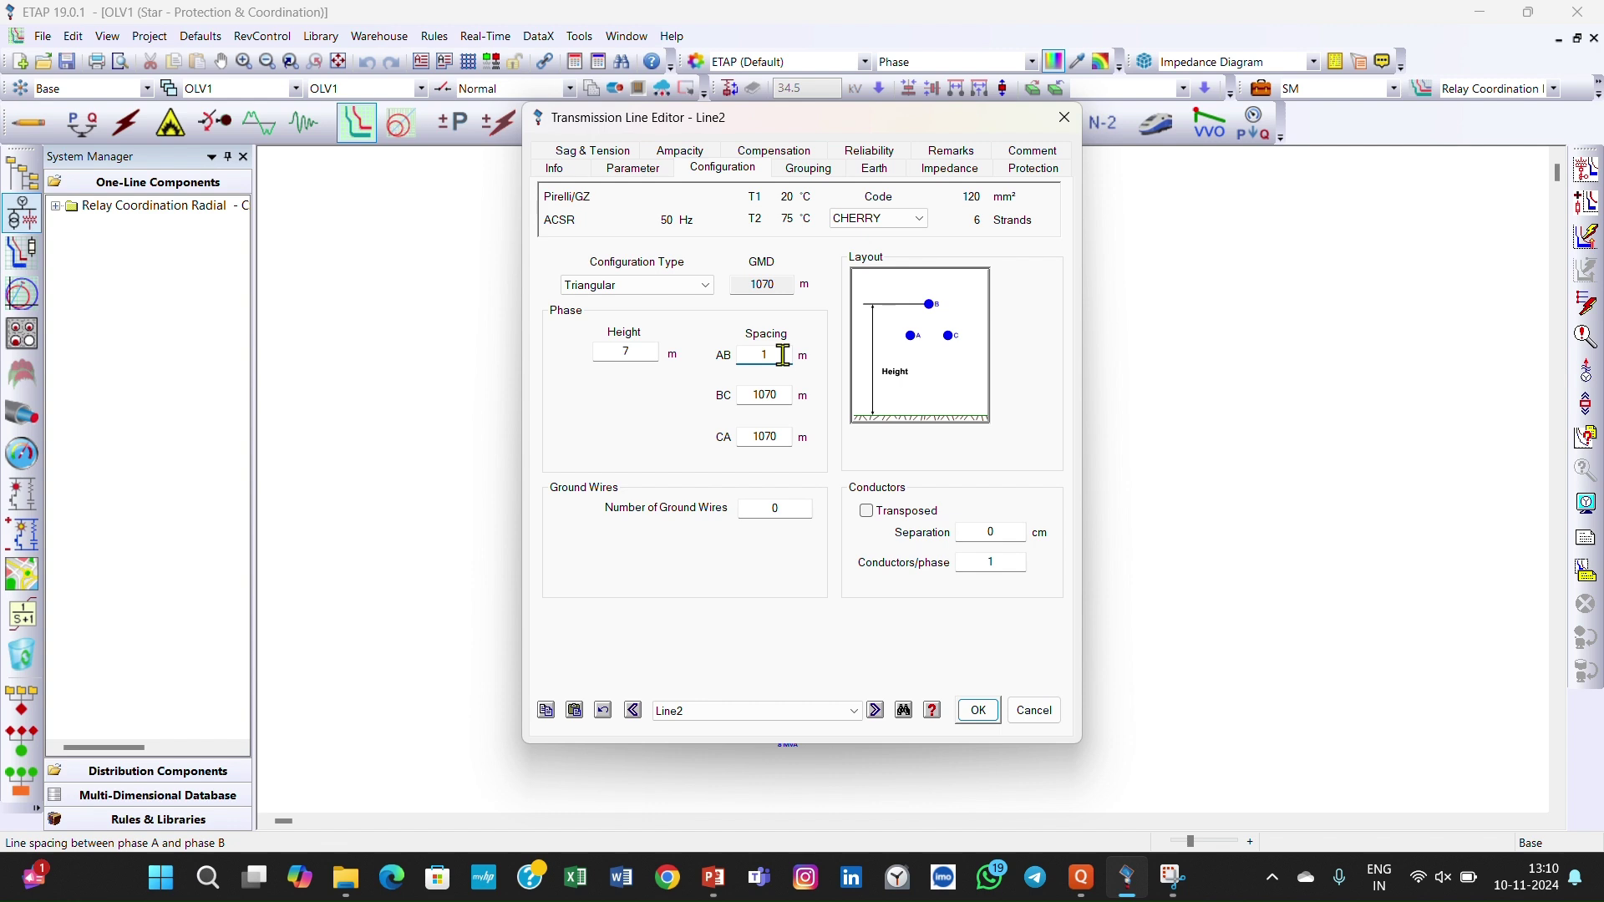
text(.070)
key(Tab)
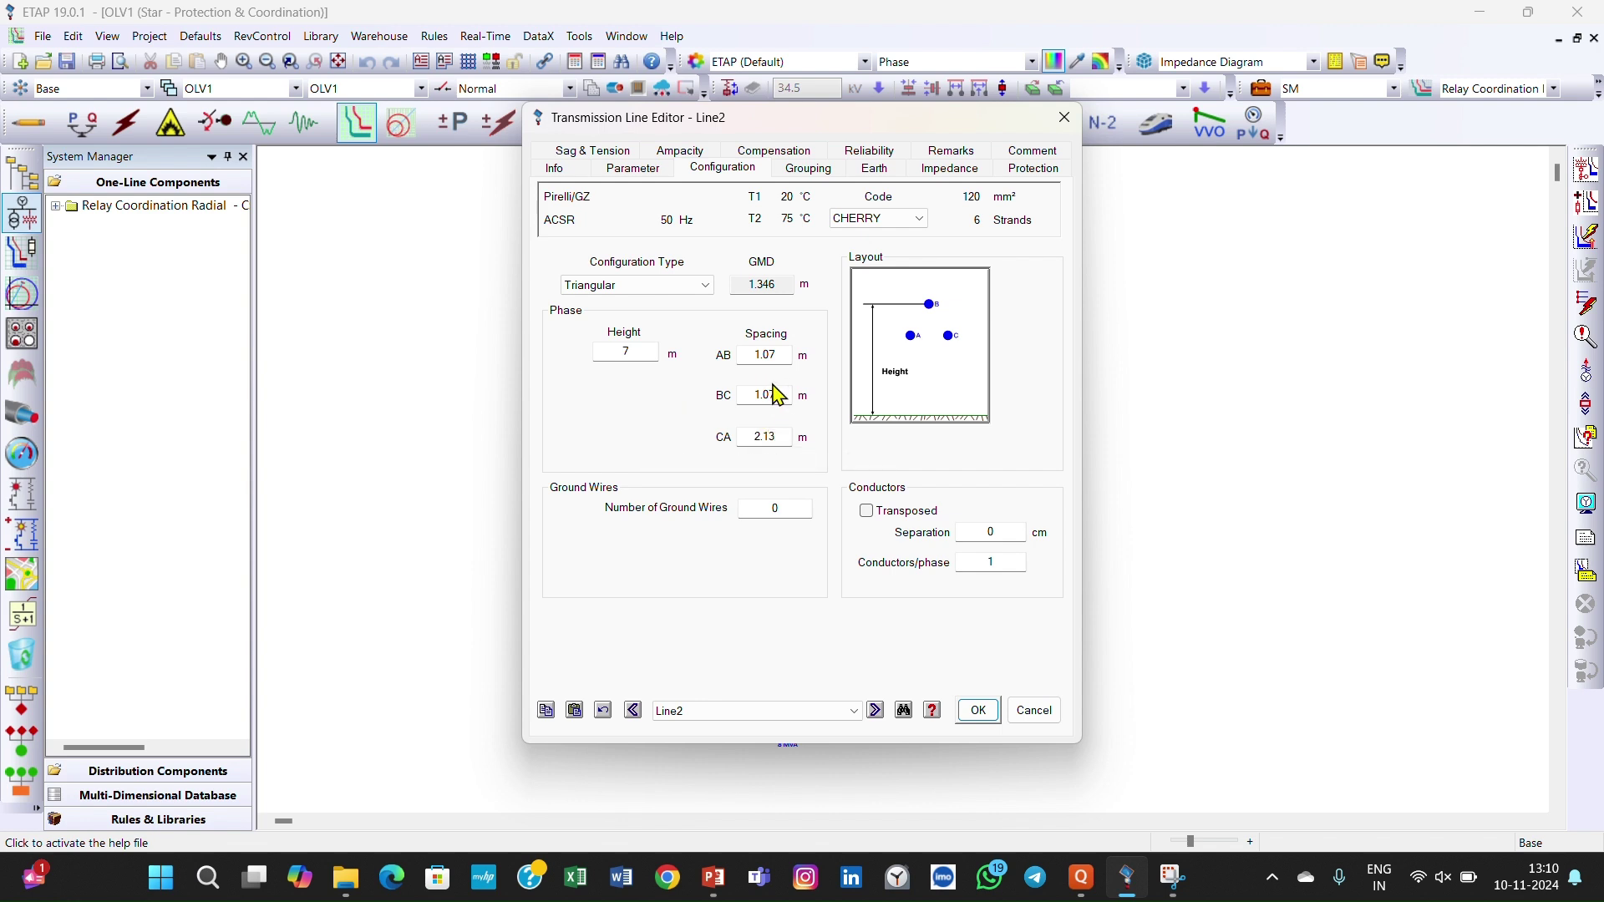
Reset the Triangular arrangement and re-enter 1.07 m AB spacing so all phases match.
click(685, 286)
click(678, 319)
click(685, 286)
click(680, 330)
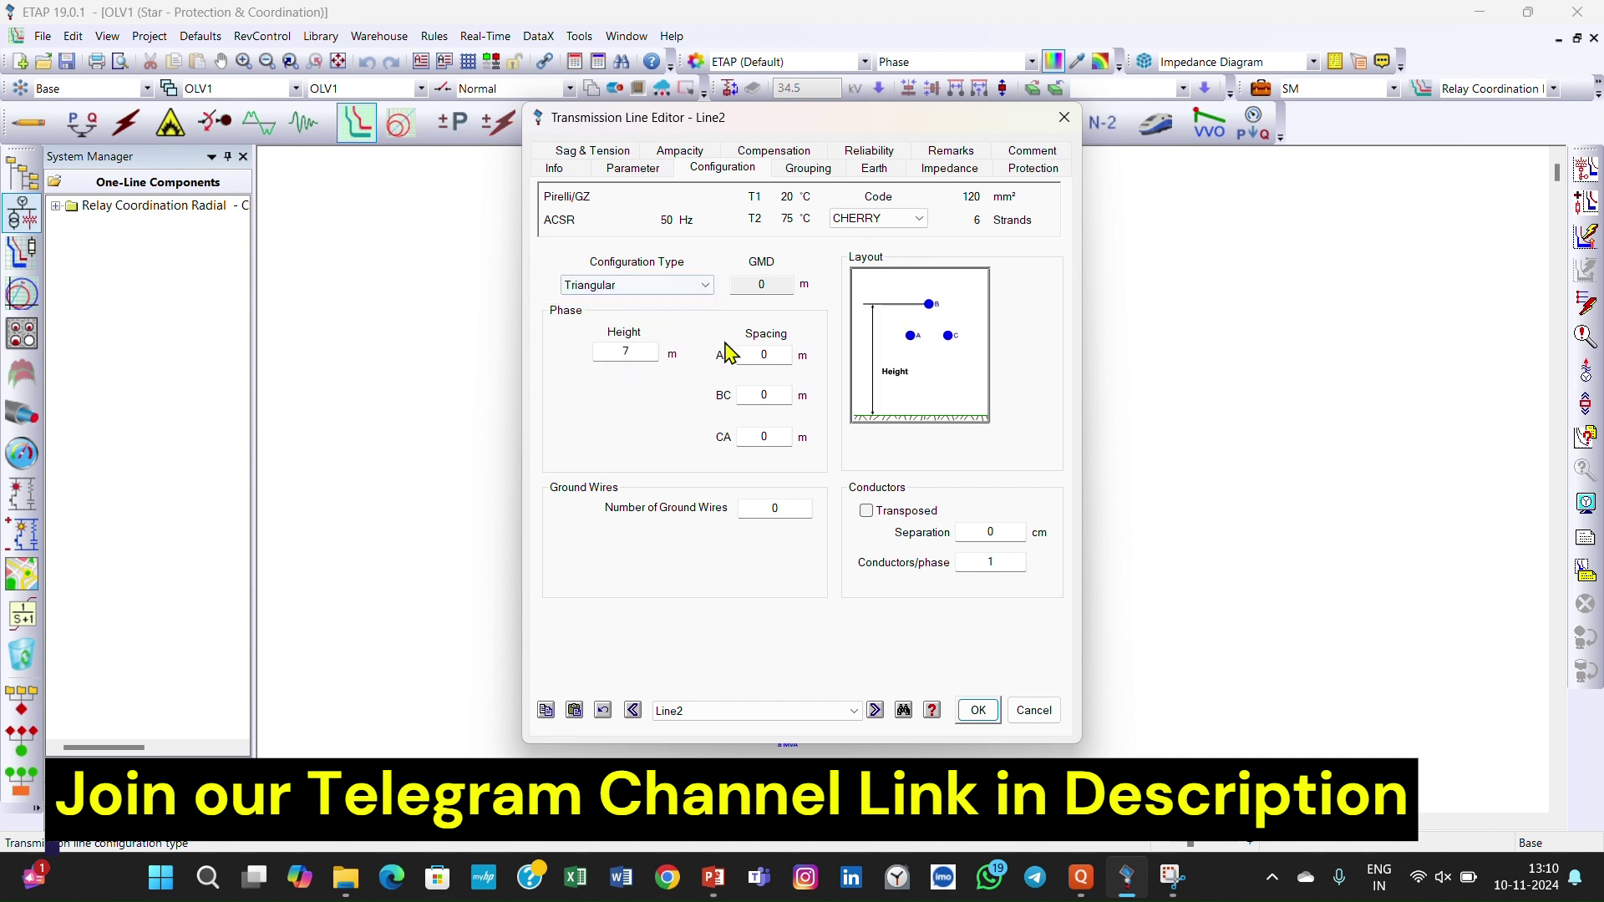
click(774, 358)
text(1)
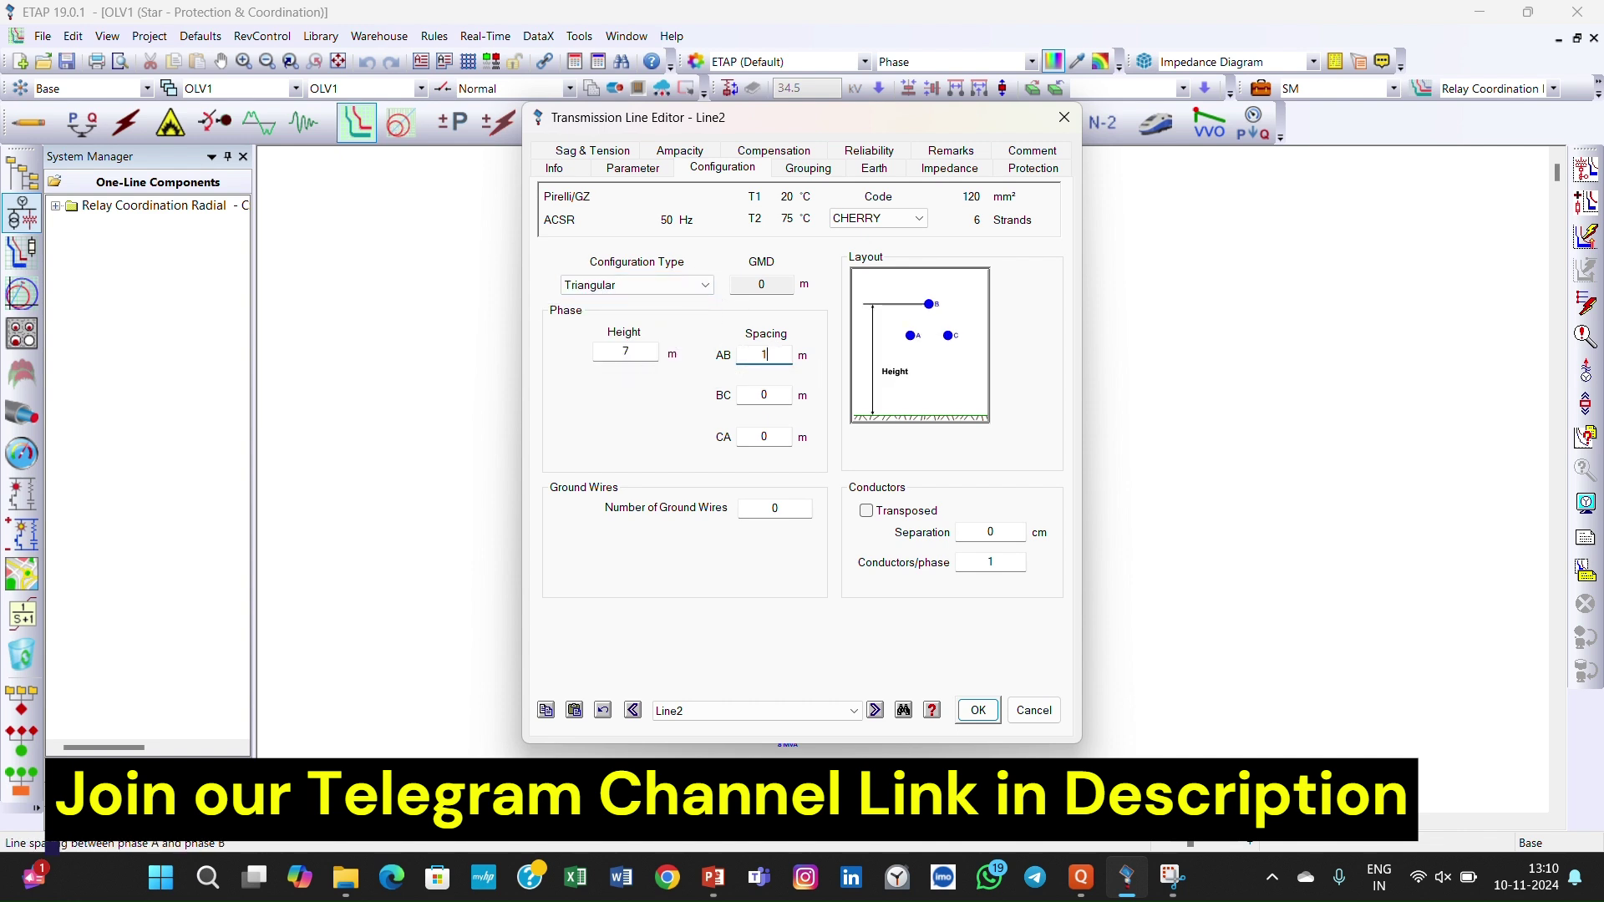
text(.0760)
key(BackSpace)
key(BackSpace)
text(0)
click(675, 422)
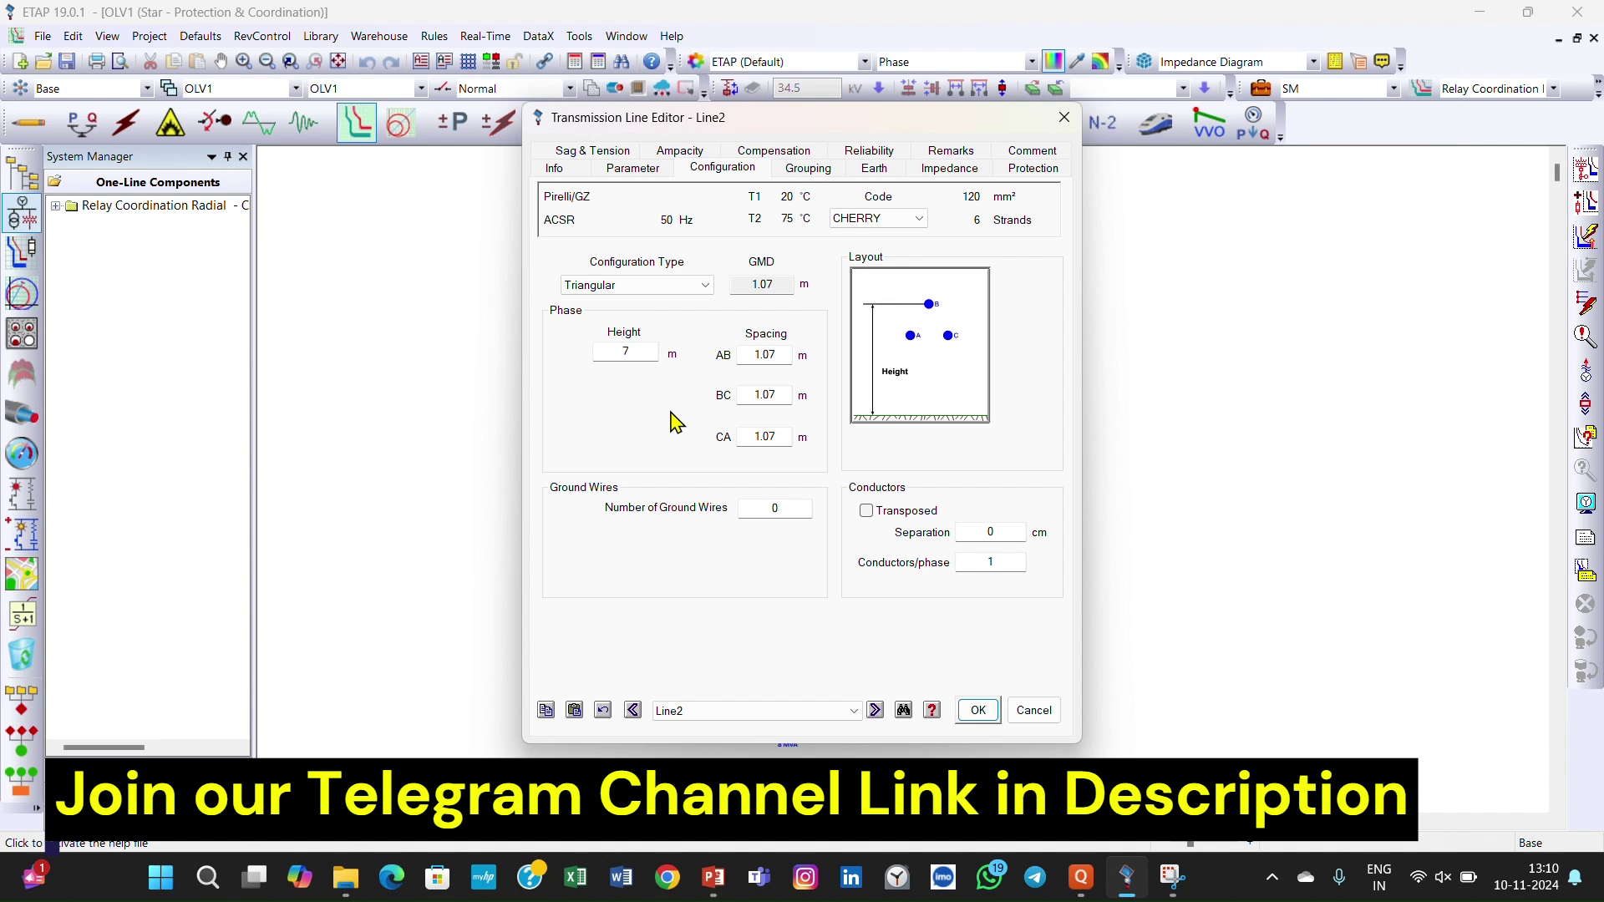
Review Grouping and Earth data, then the impedances: R-T1 0.33, R-T2 0.403, X 0.263 ohm/km.
click(802, 170)
click(872, 169)
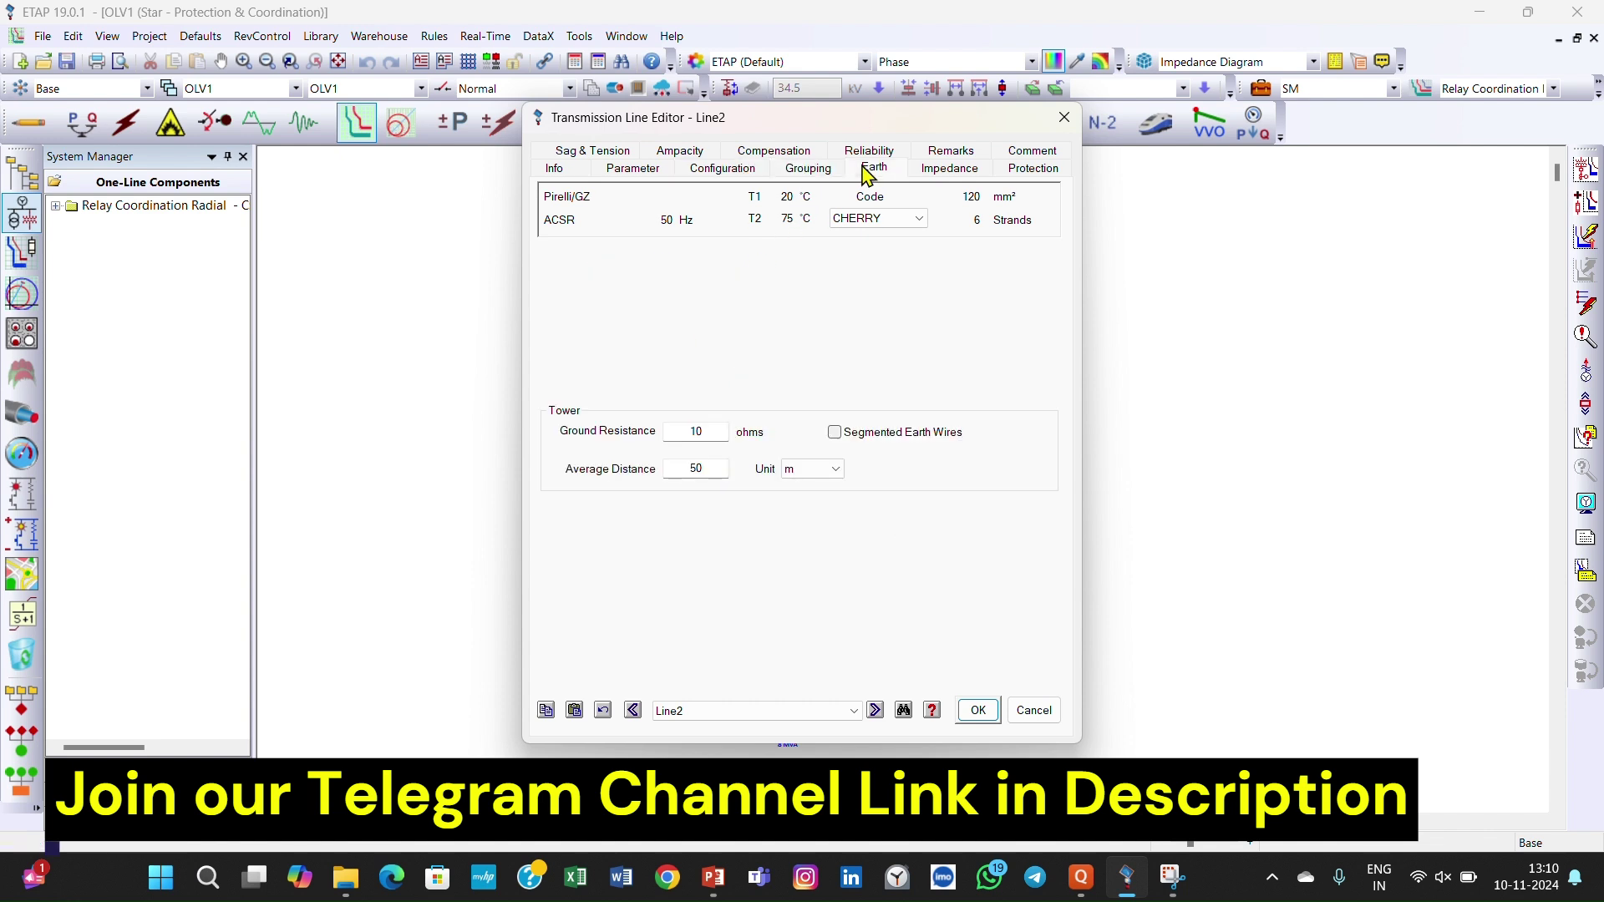
click(736, 176)
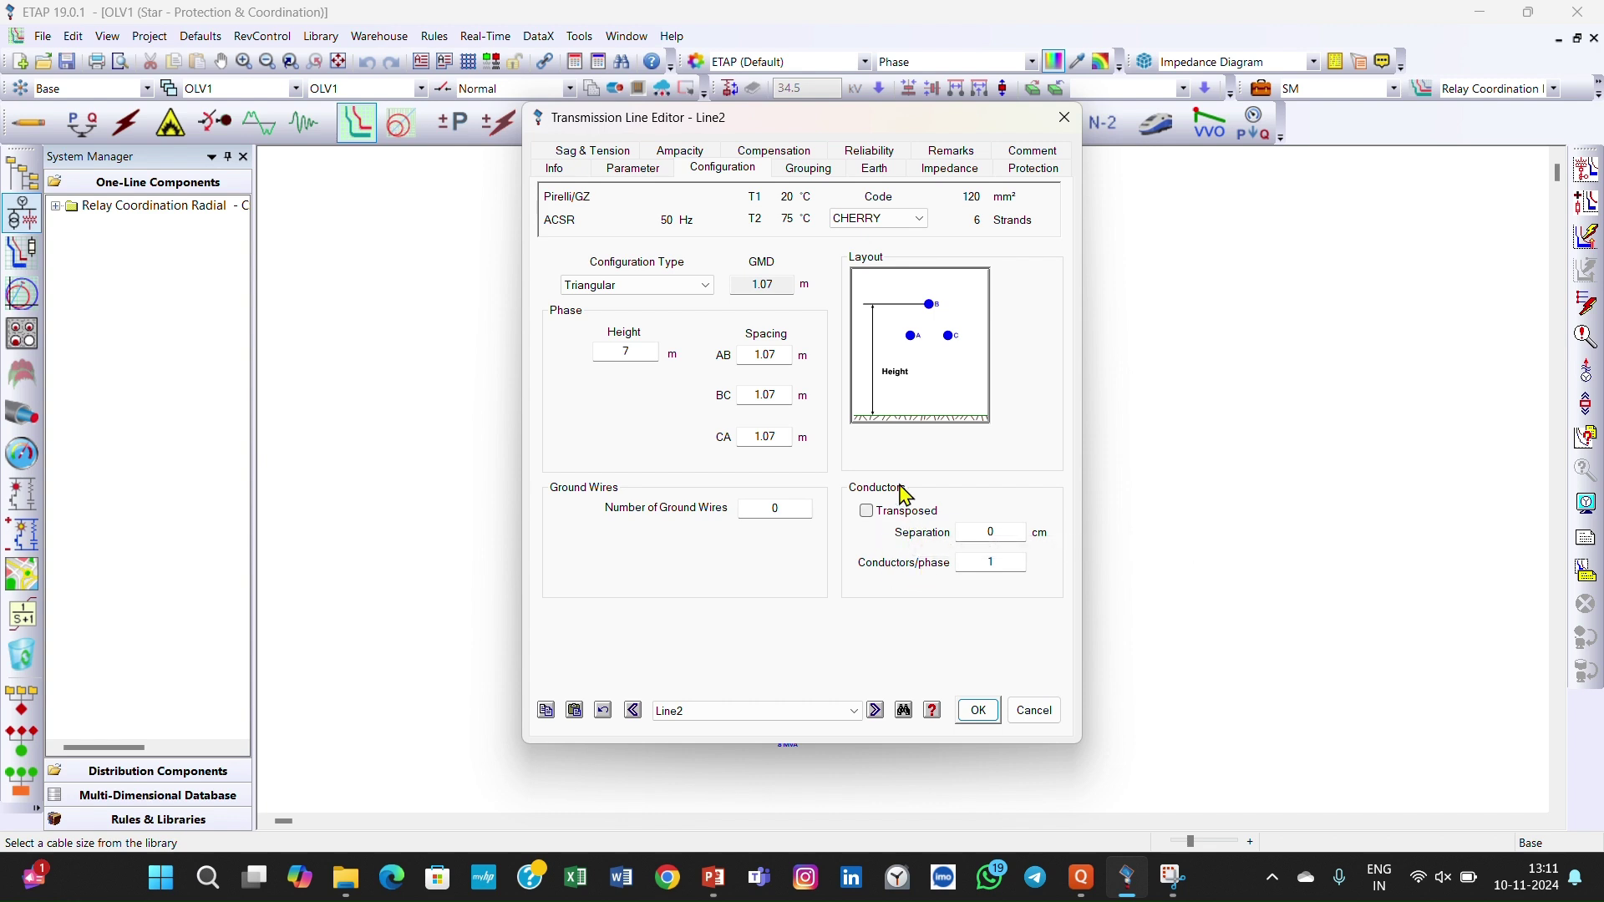
click(950, 169)
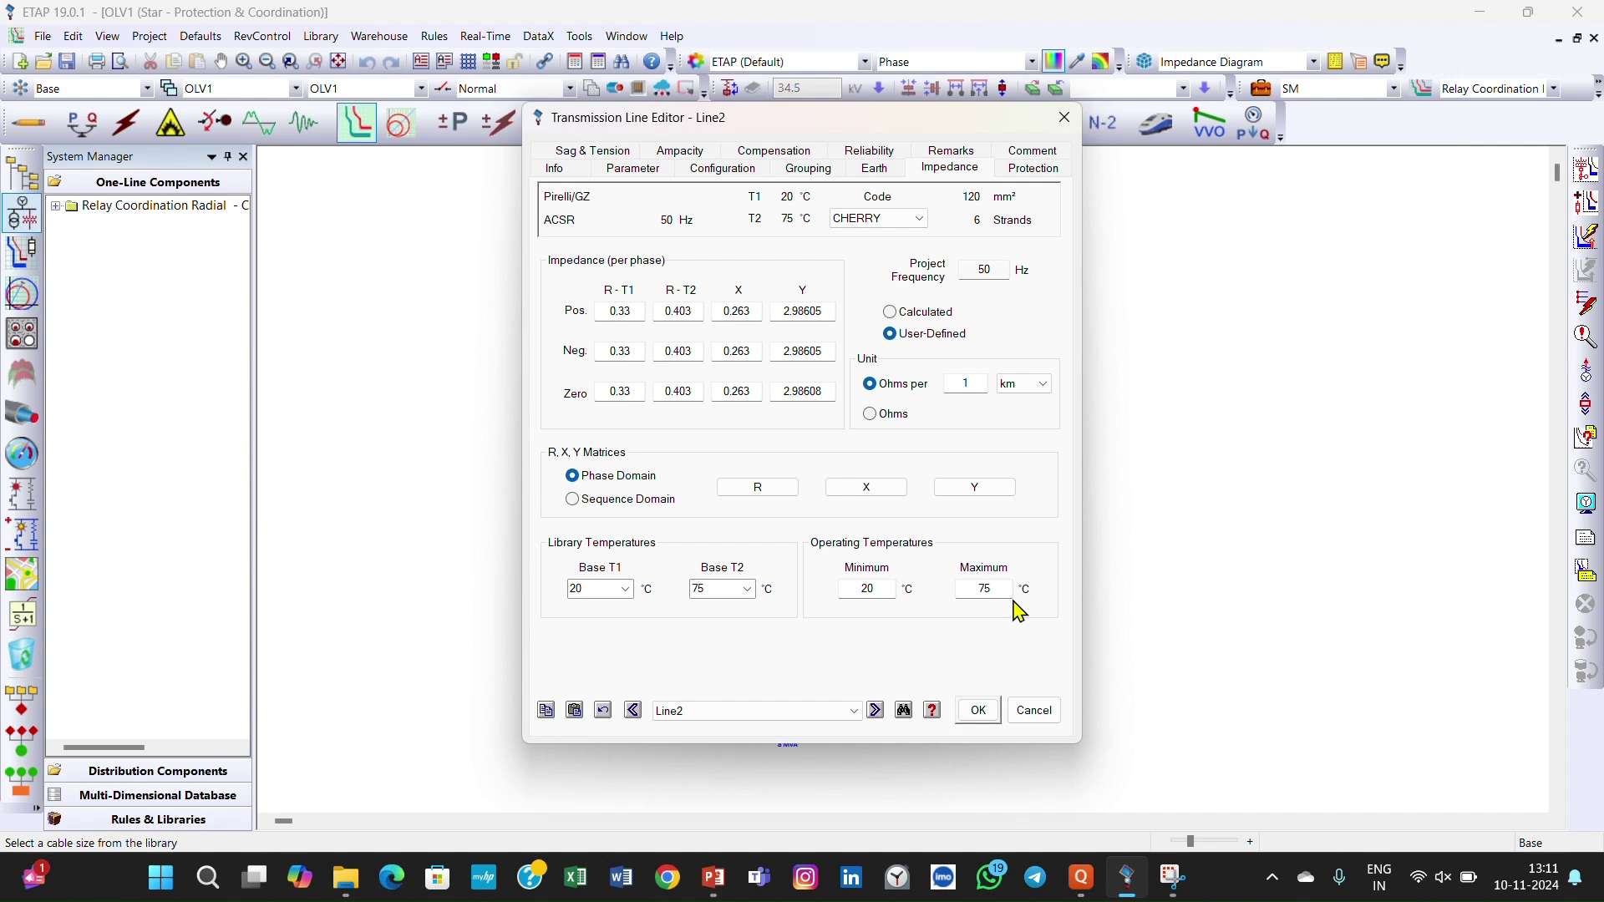
Review Line2's sag and tension data and accept the line editor.
click(595, 152)
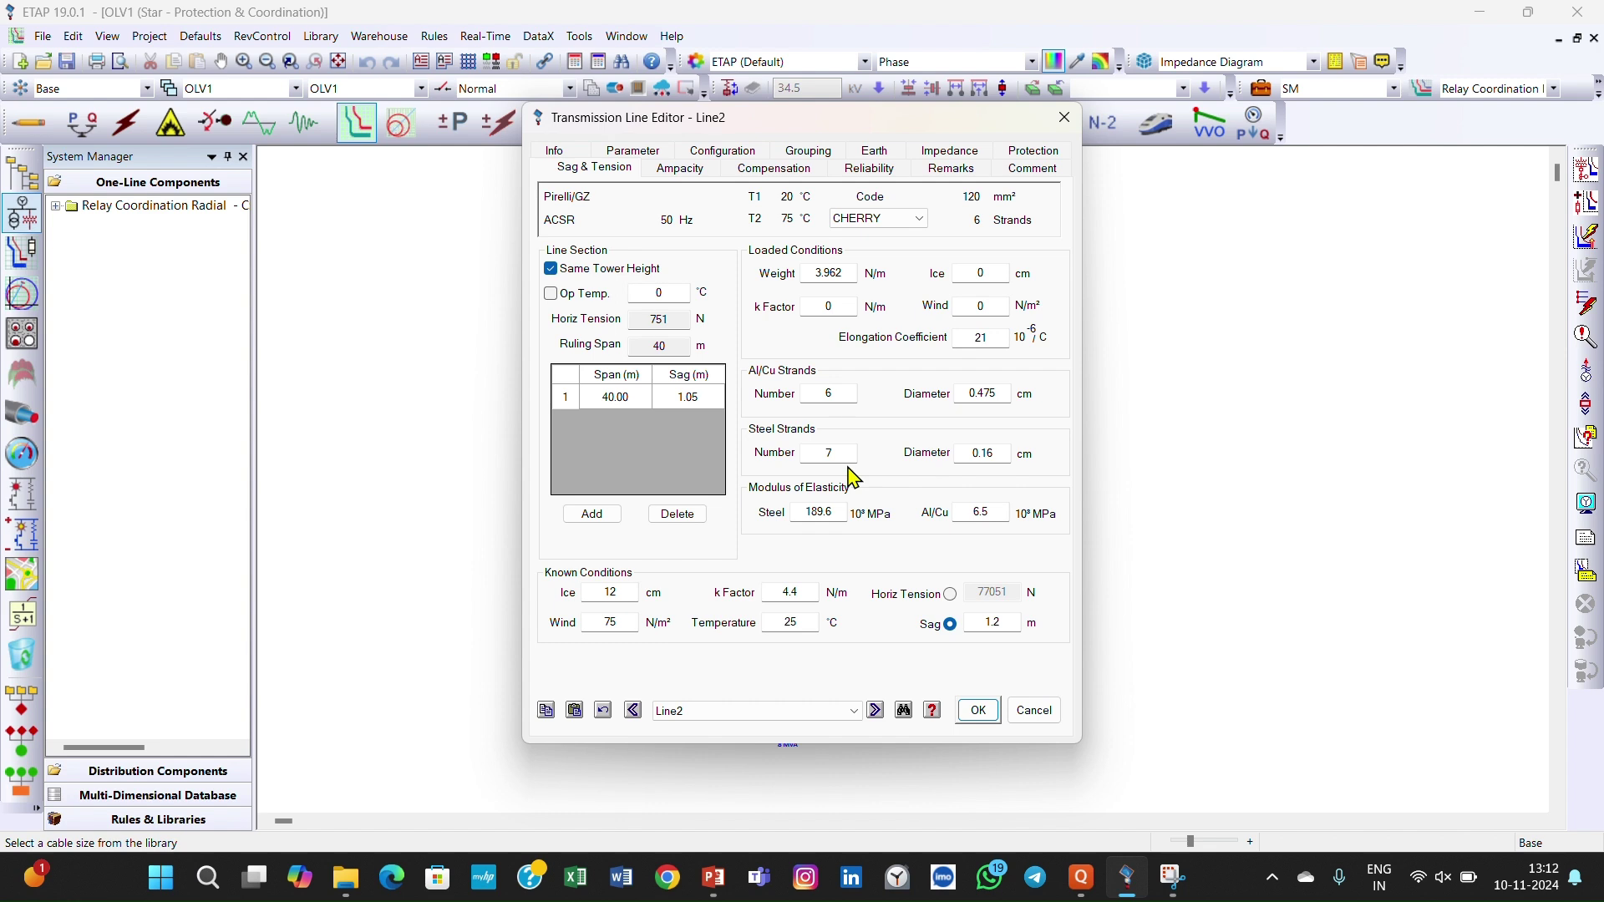
click(974, 712)
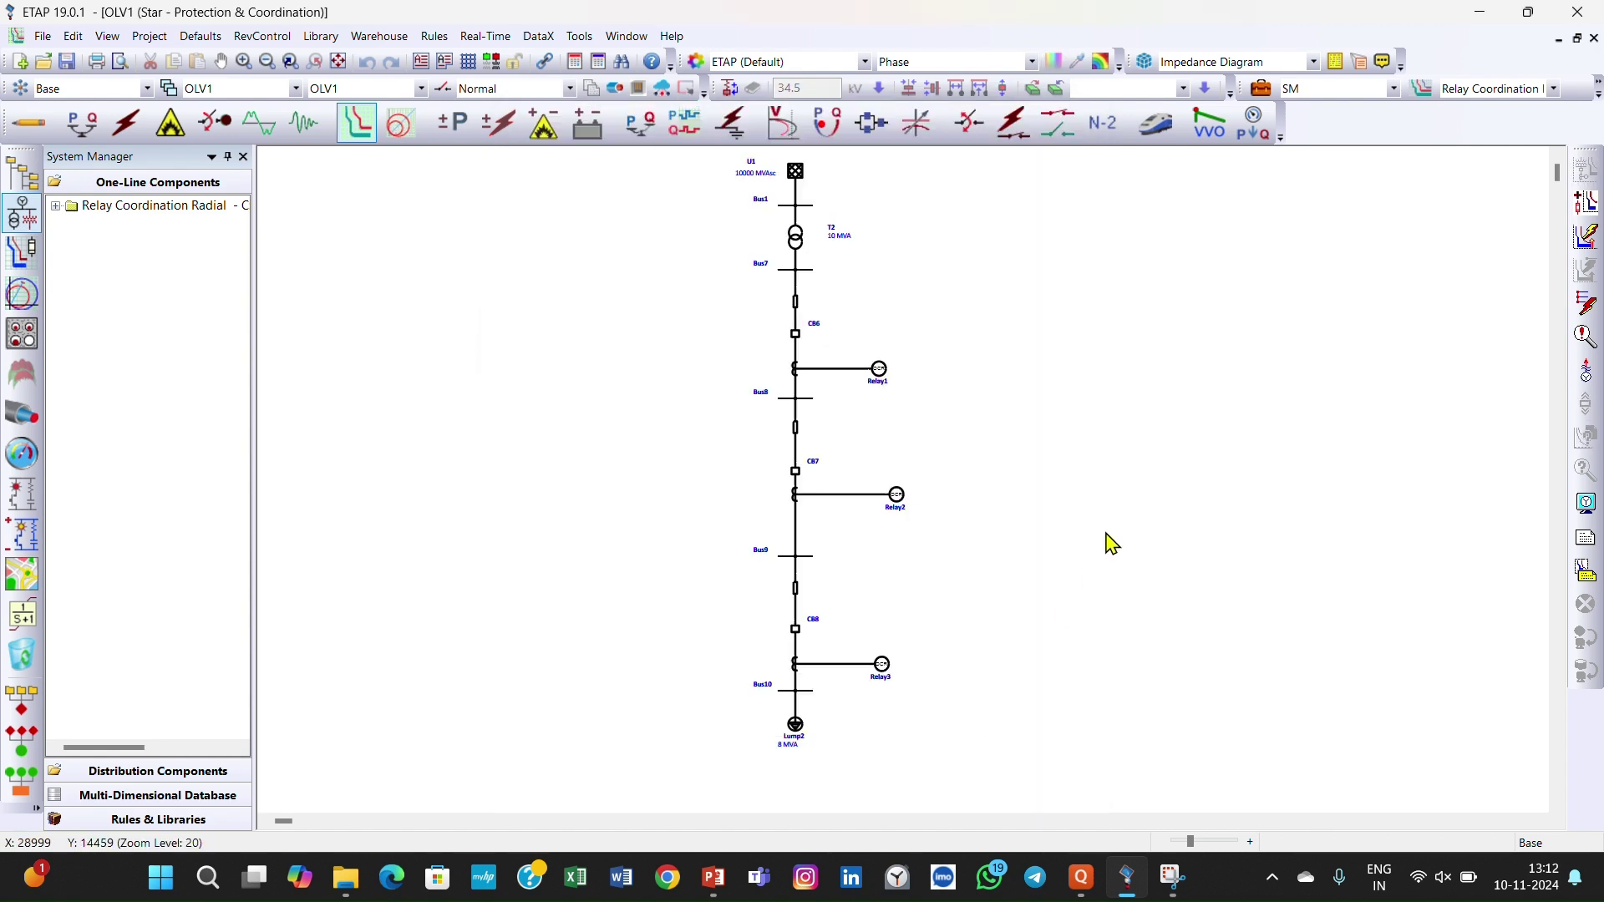
Set CB6's Rated kV to 15 on its Rating page and accept.
double_click(796, 335)
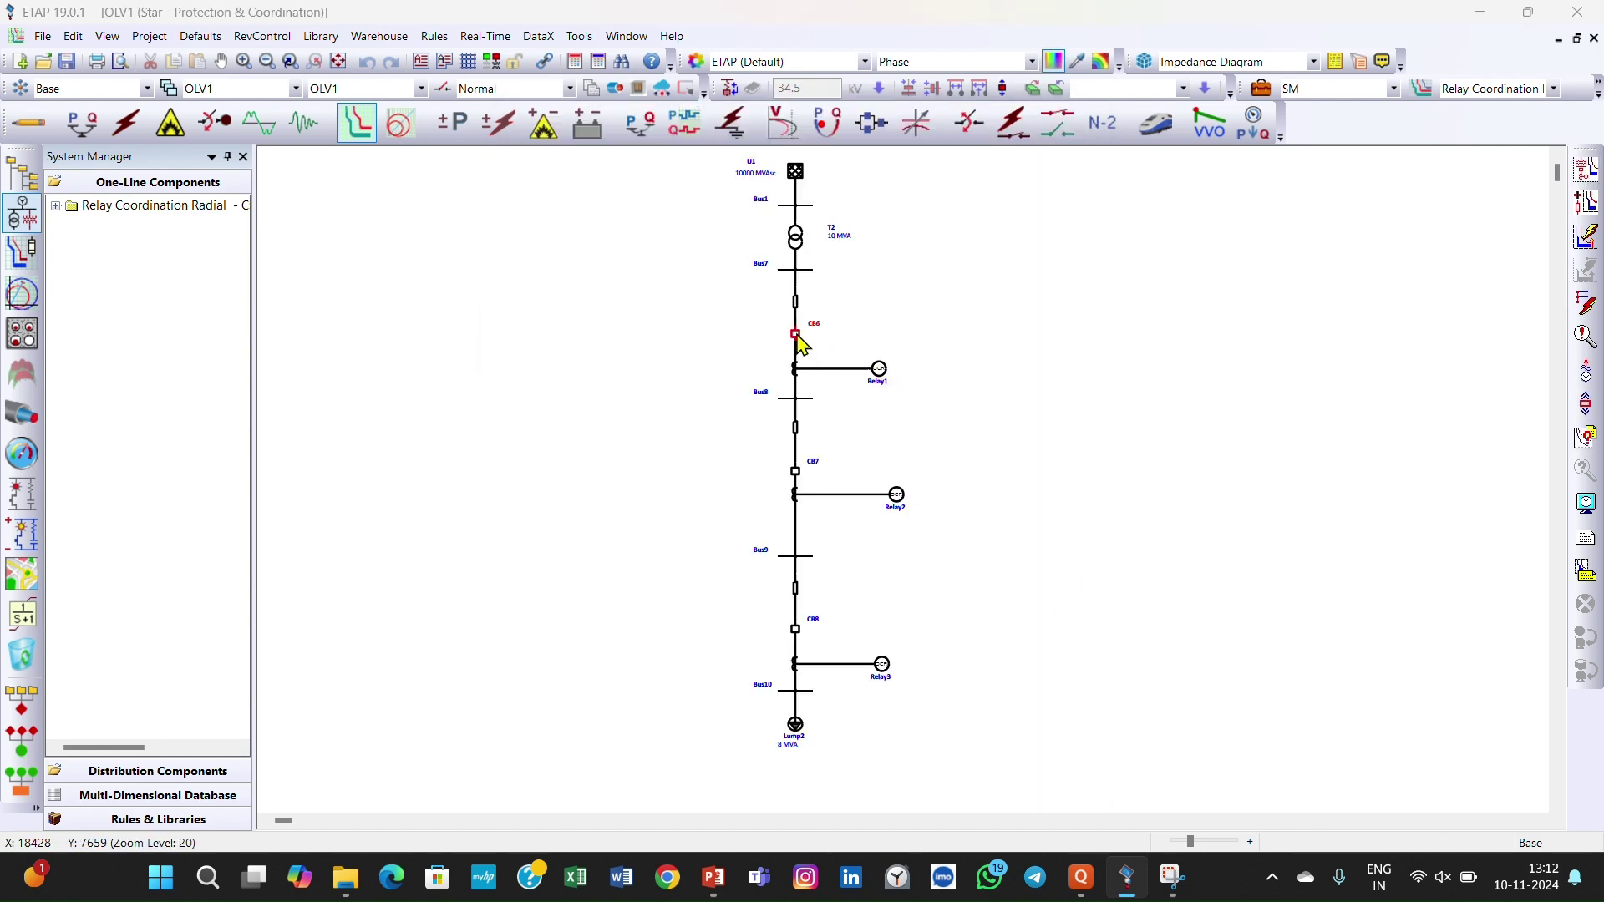
click(576, 172)
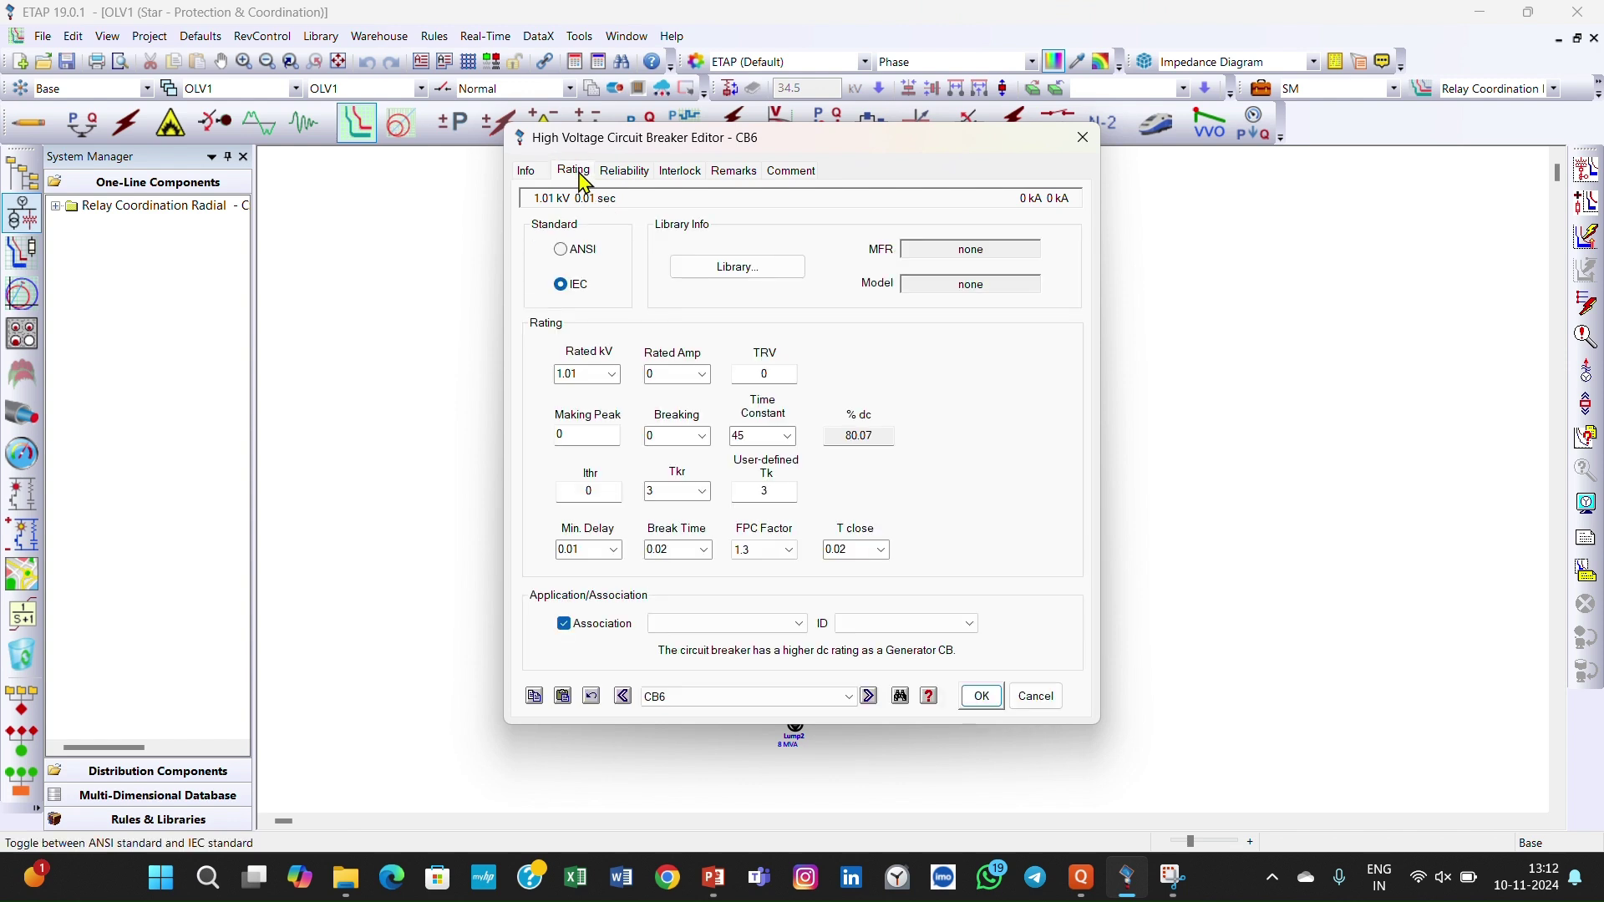
click(613, 375)
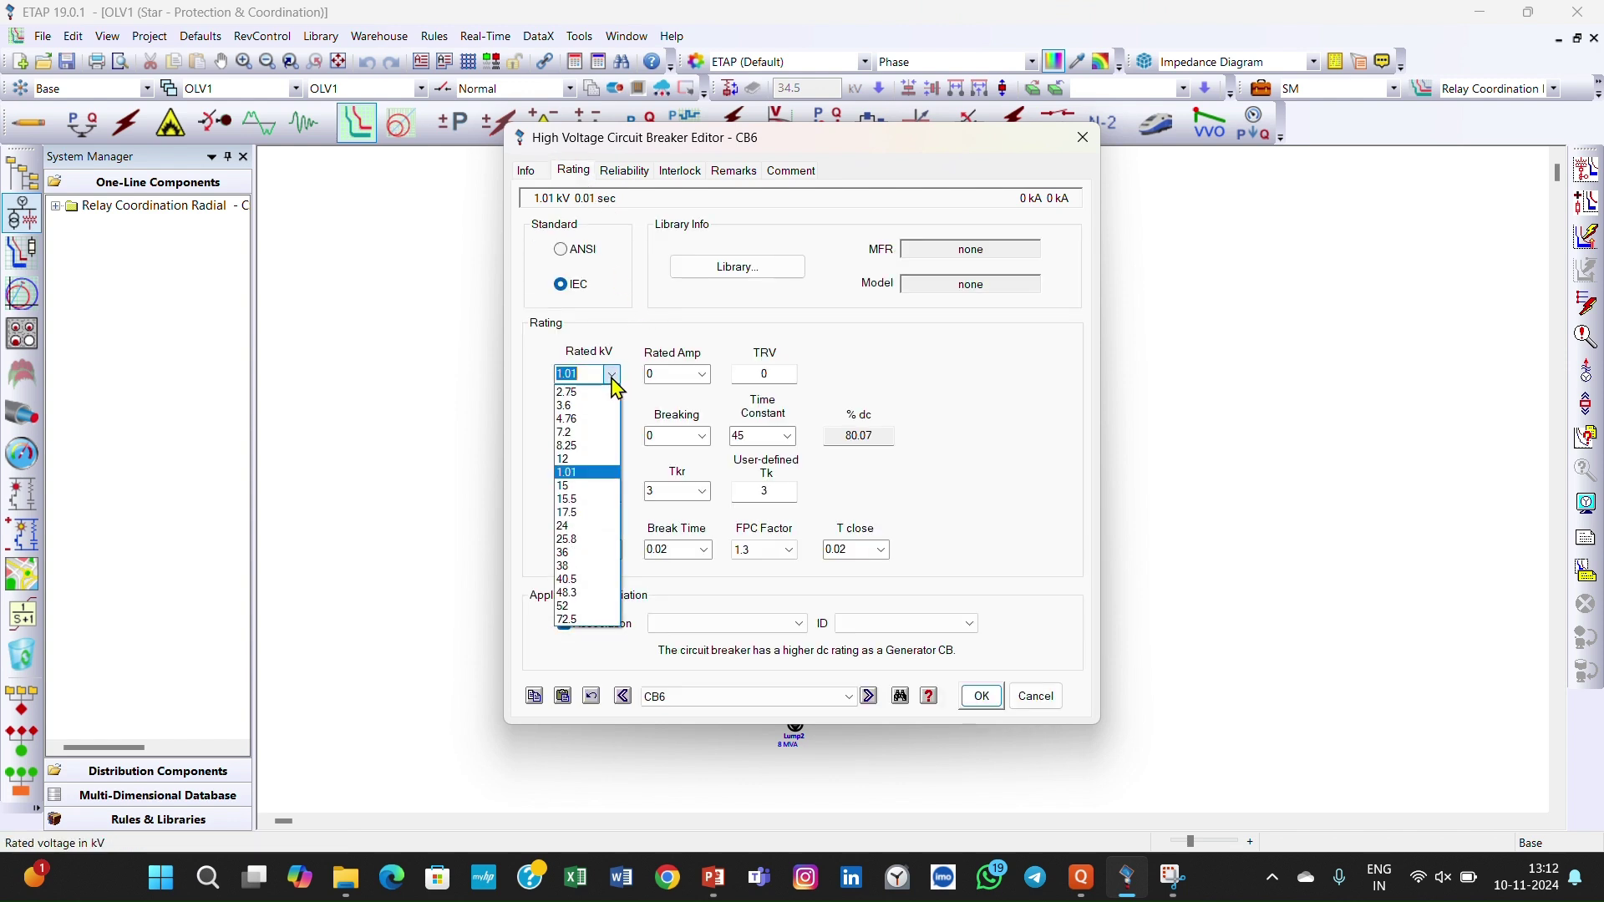
click(598, 492)
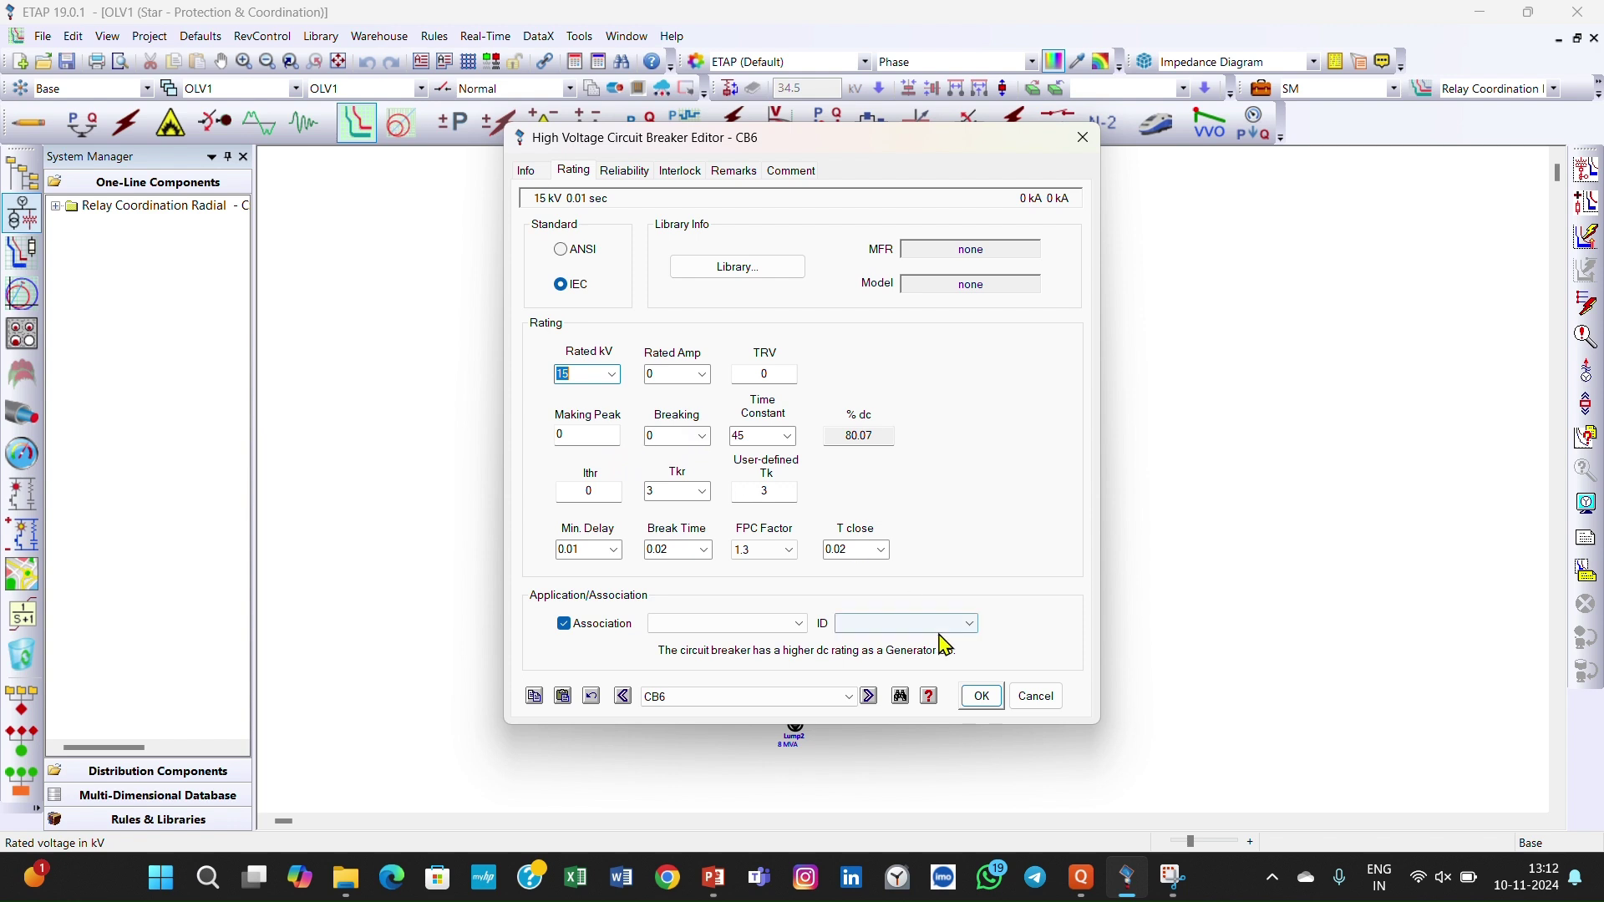
click(982, 697)
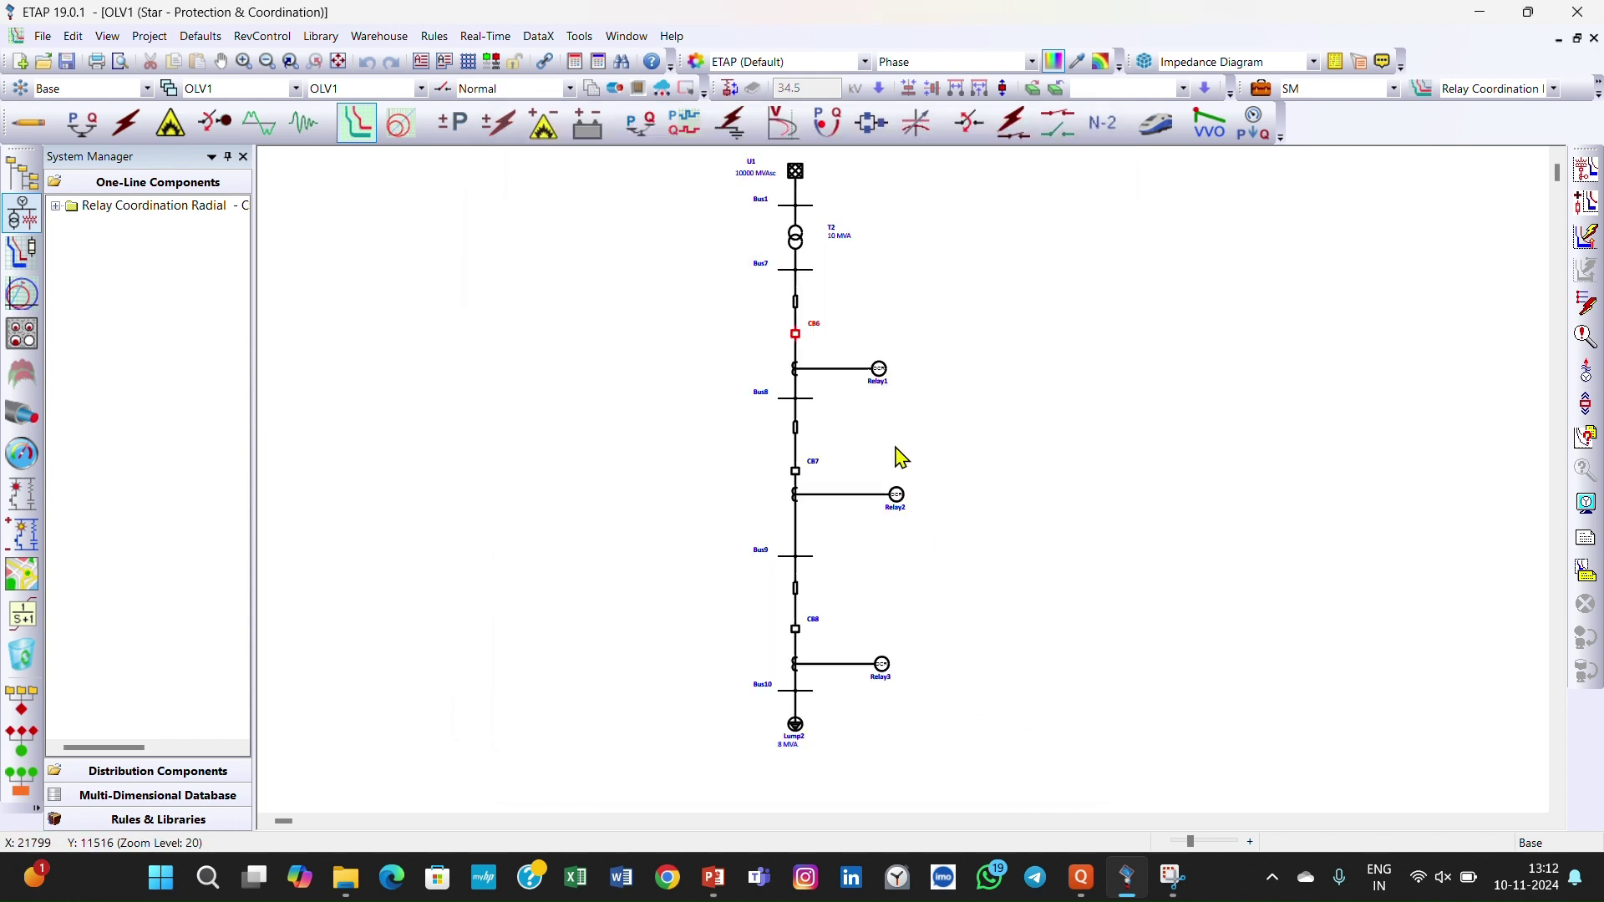
Confirm CT7's 800:5 A ratio, 10P5 accuracy class and 2.5 VA burden, and accept.
double_click(795, 375)
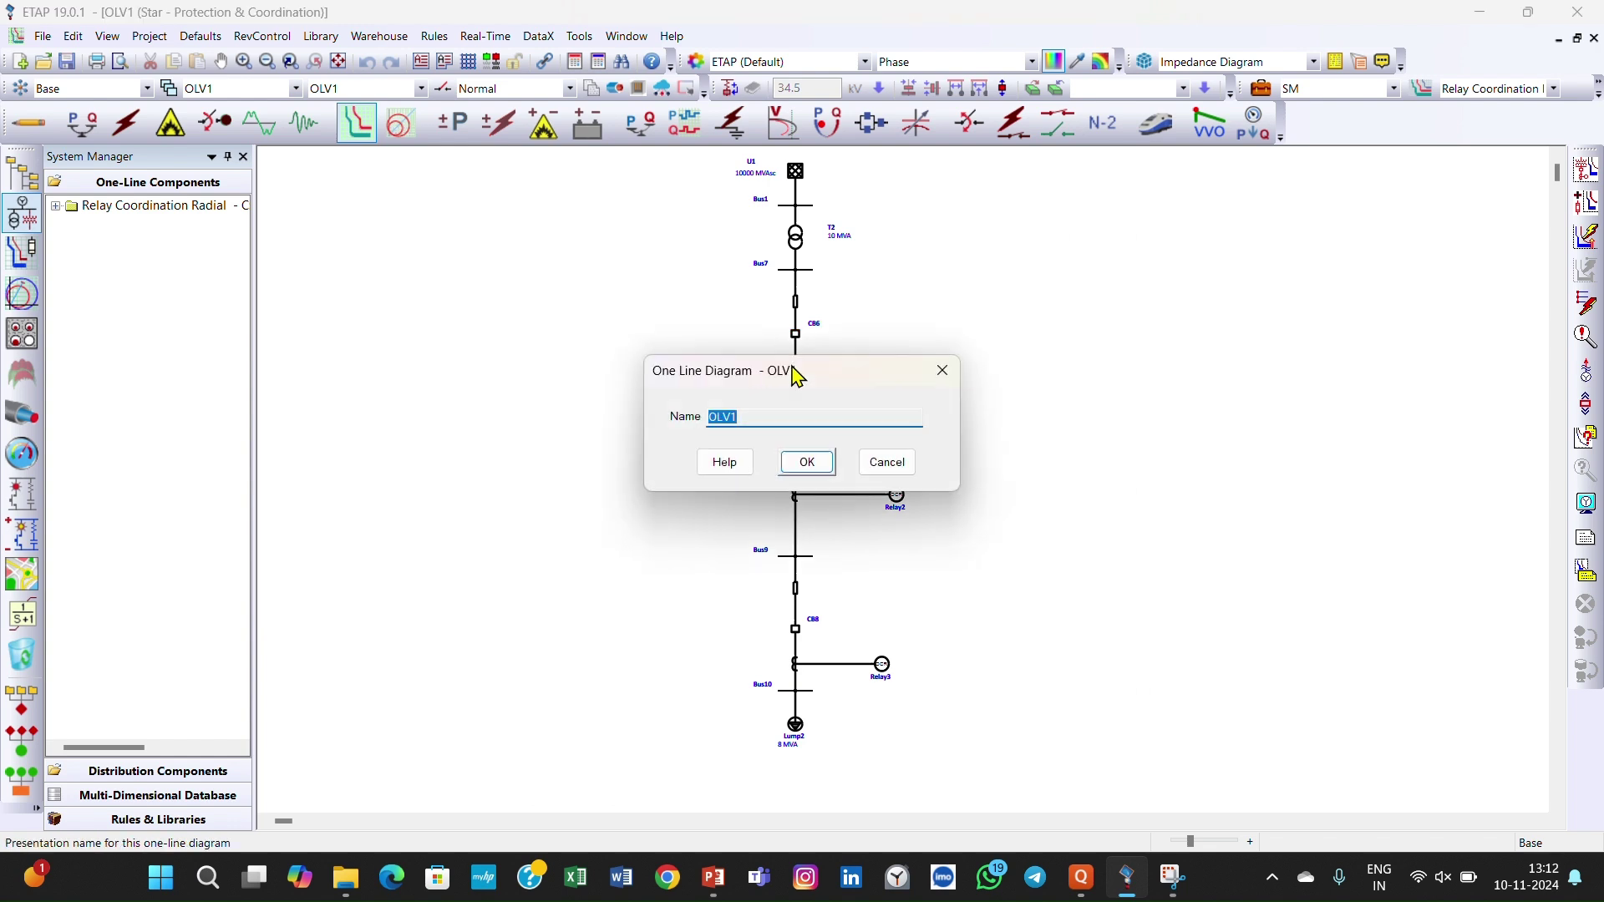
click(941, 372)
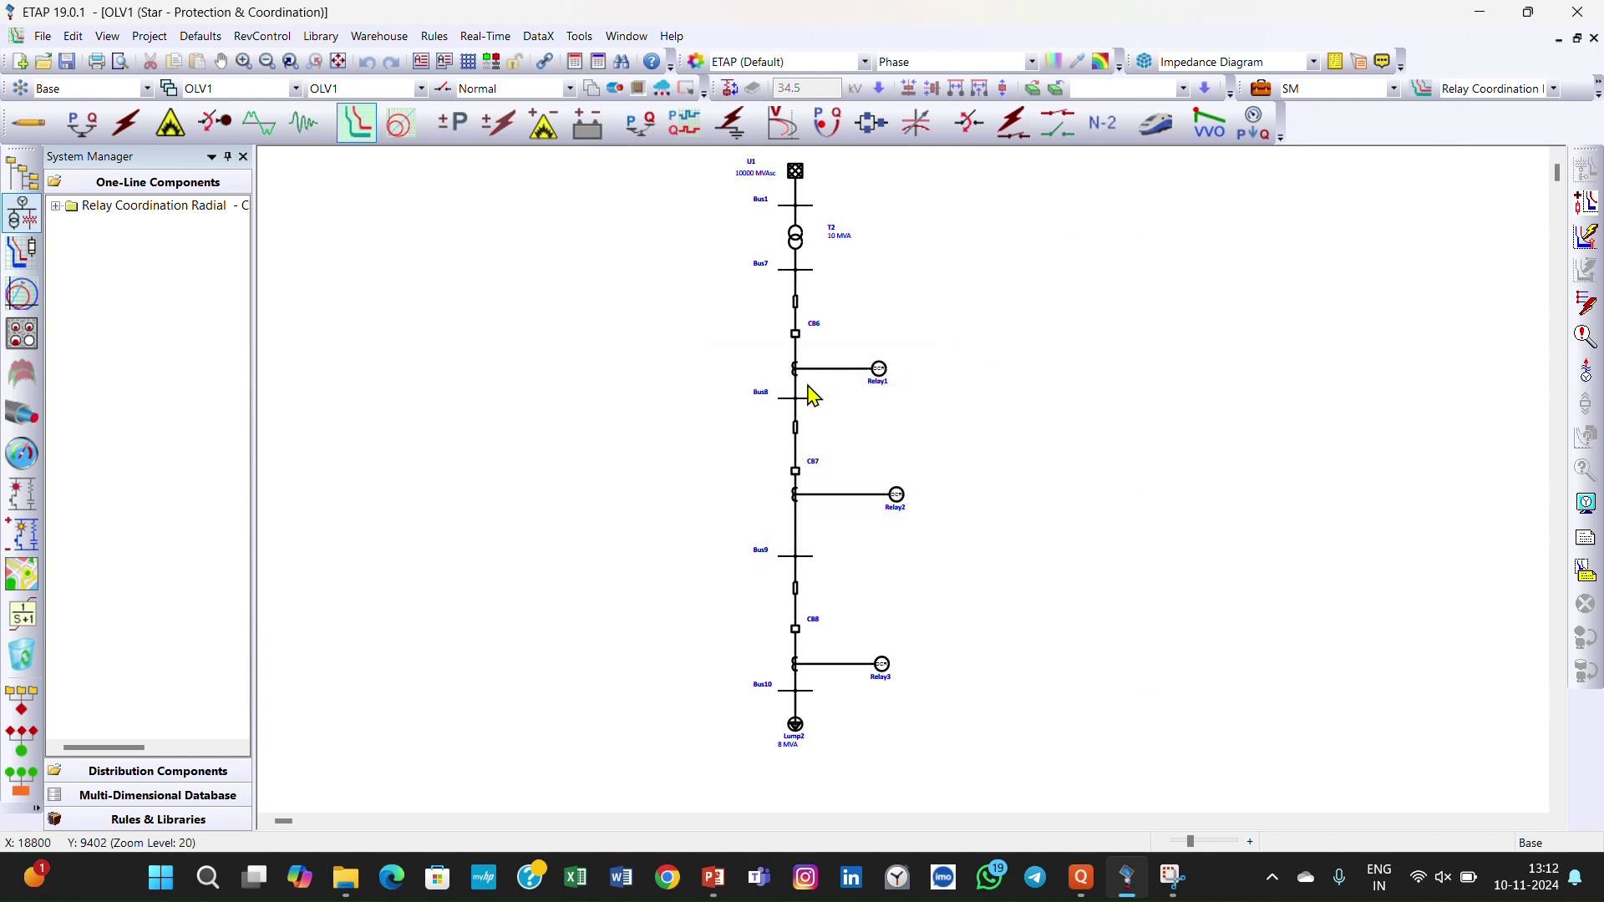
double_click(798, 377)
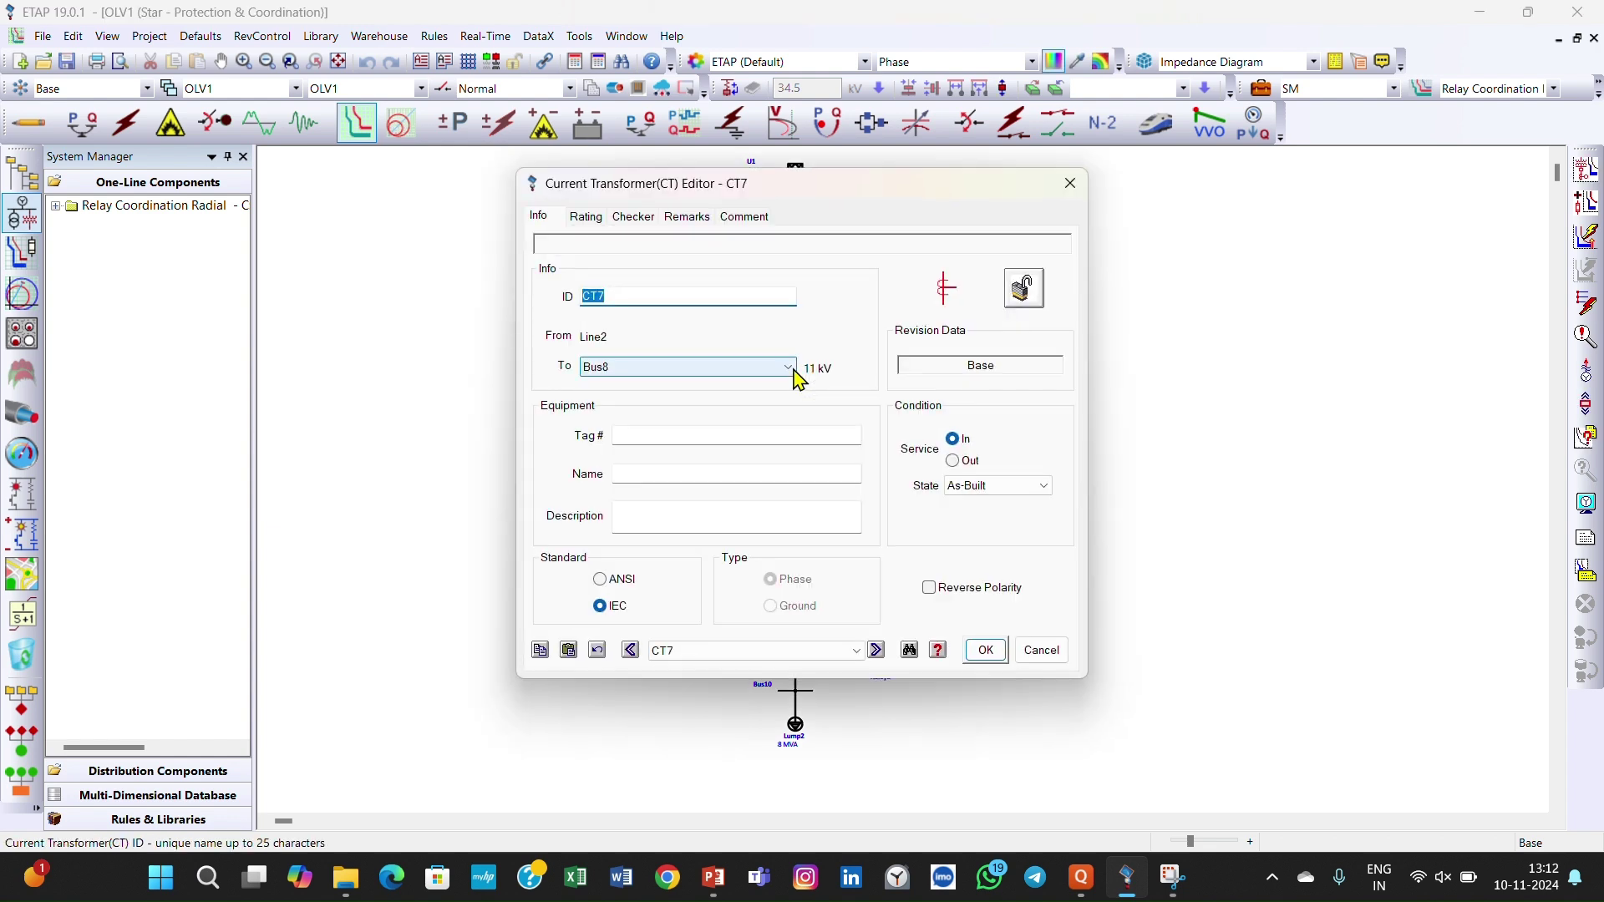
click(589, 220)
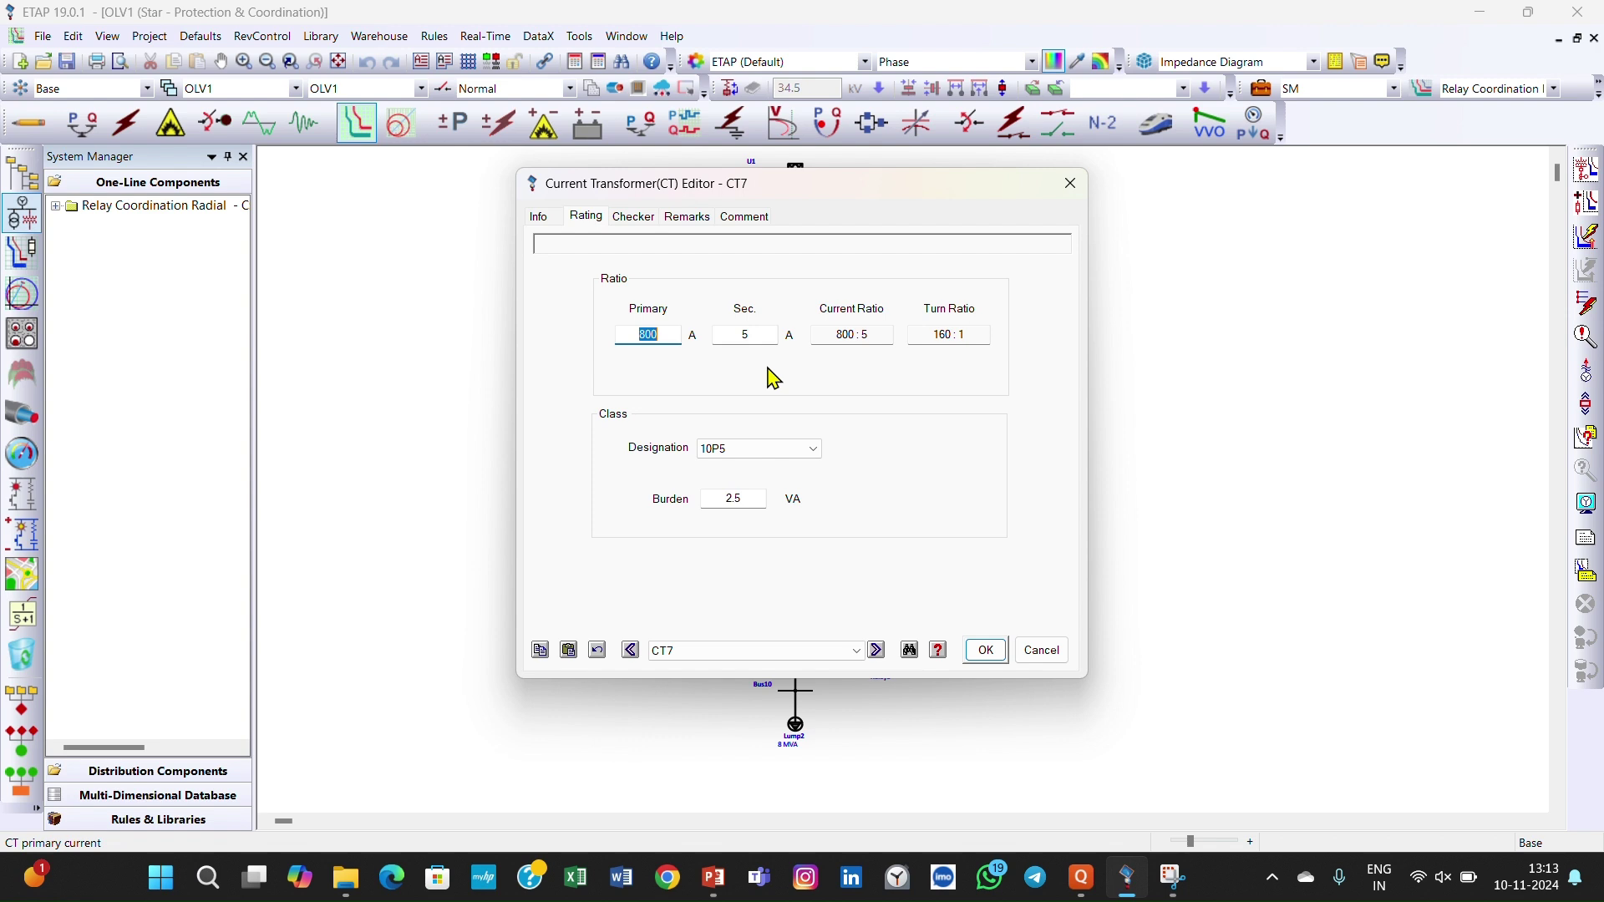
click(811, 453)
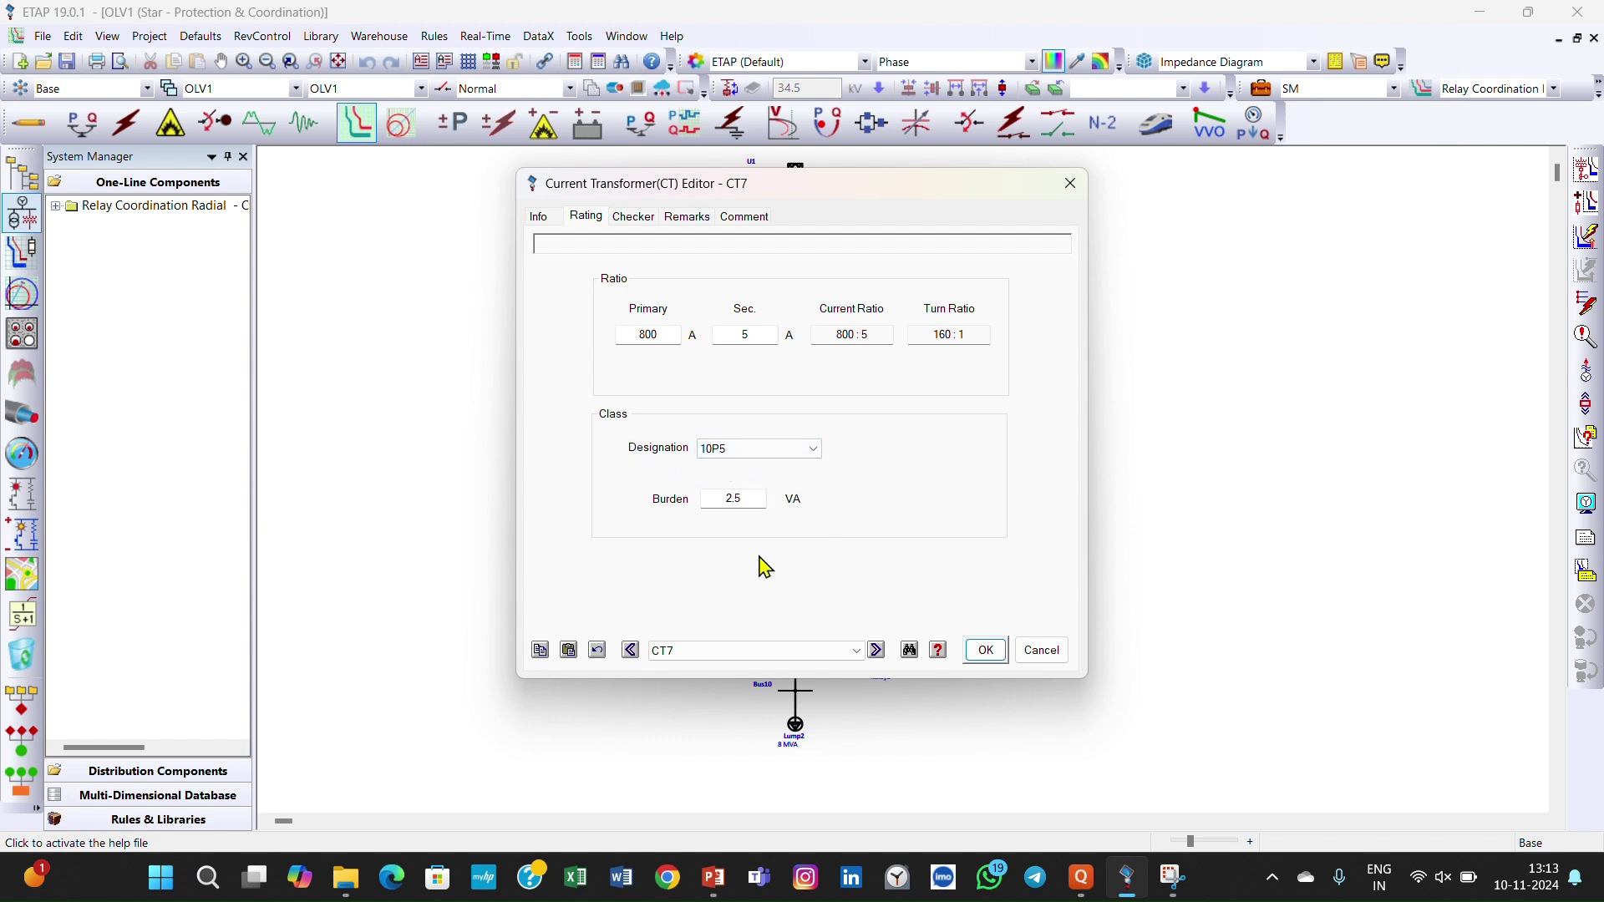
click(991, 660)
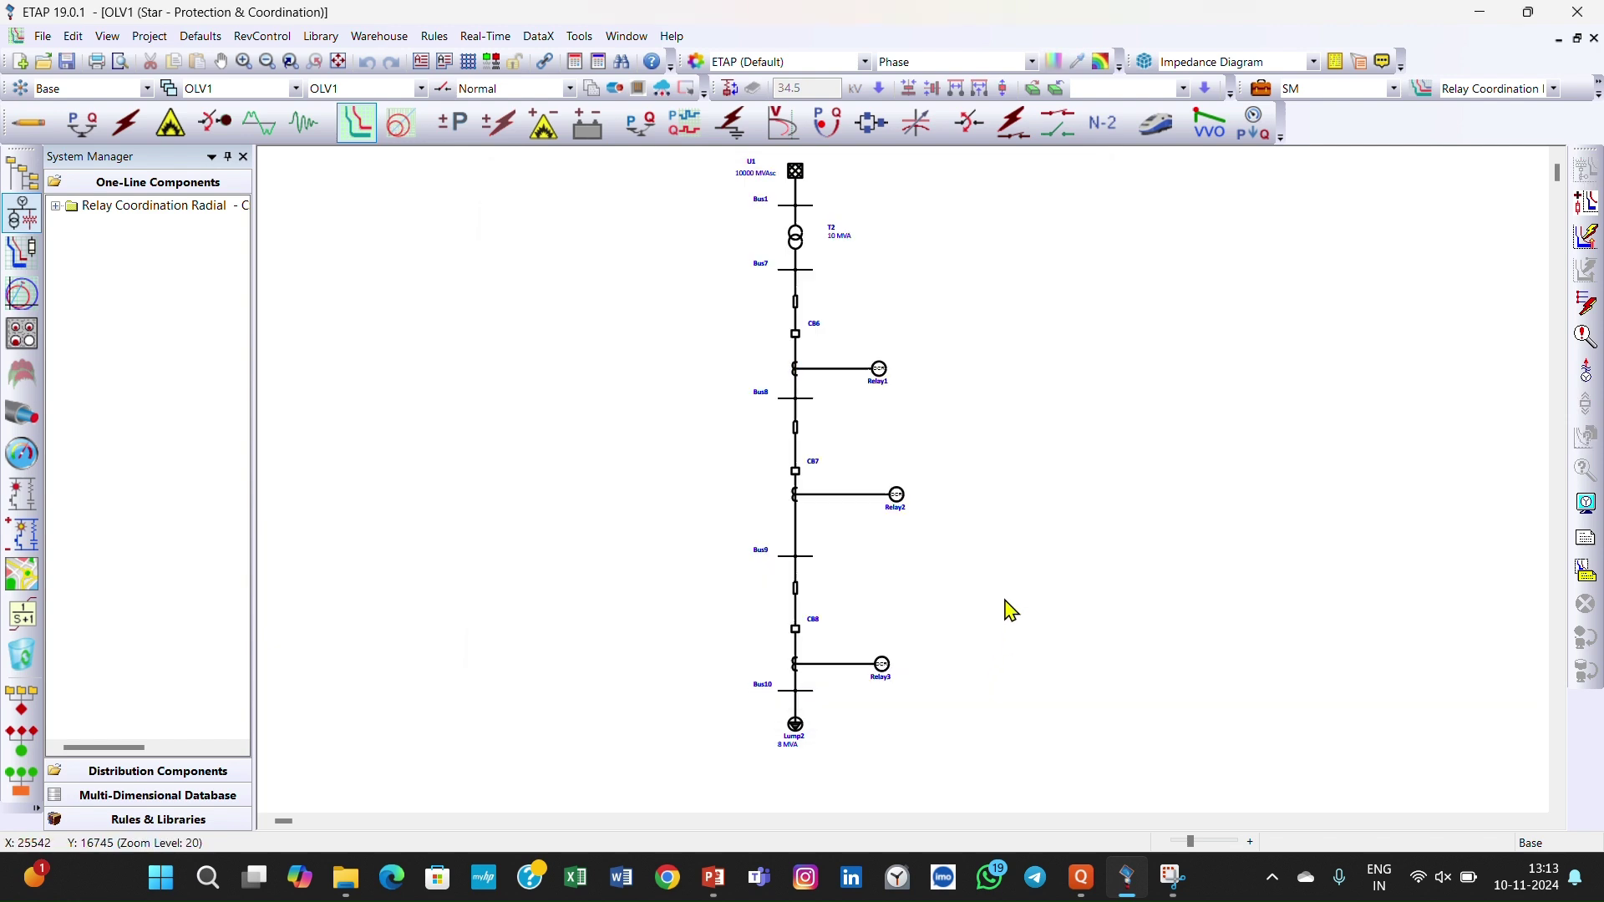
Confirm CT7 as Relay1's input and interlock output DO1 to open HVCB CB6.
double_click(881, 370)
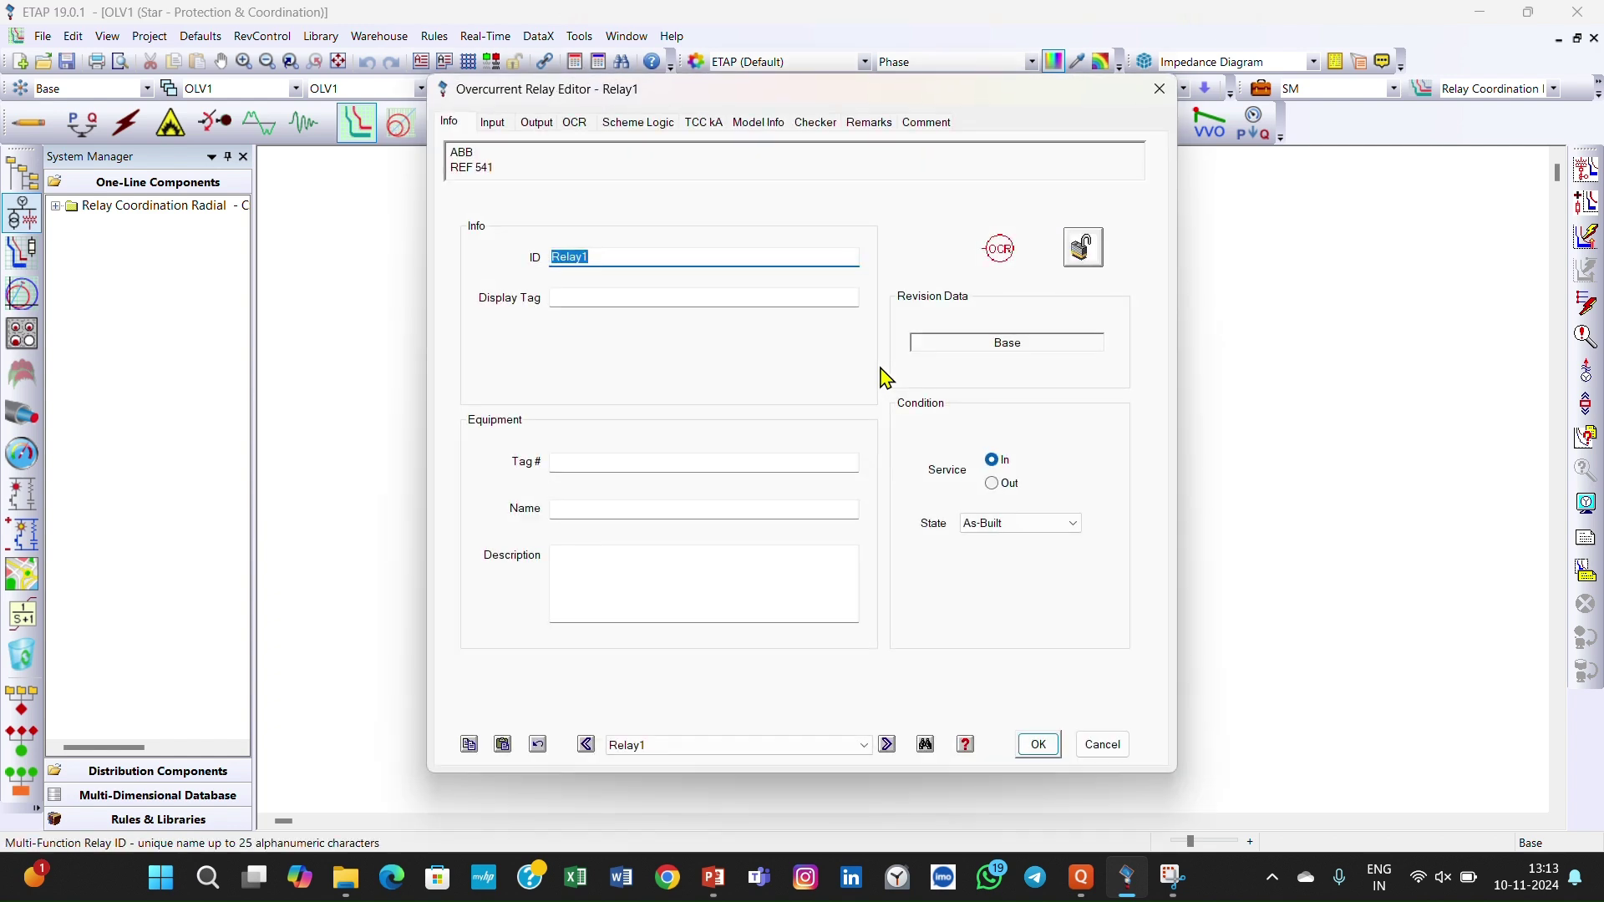
click(492, 132)
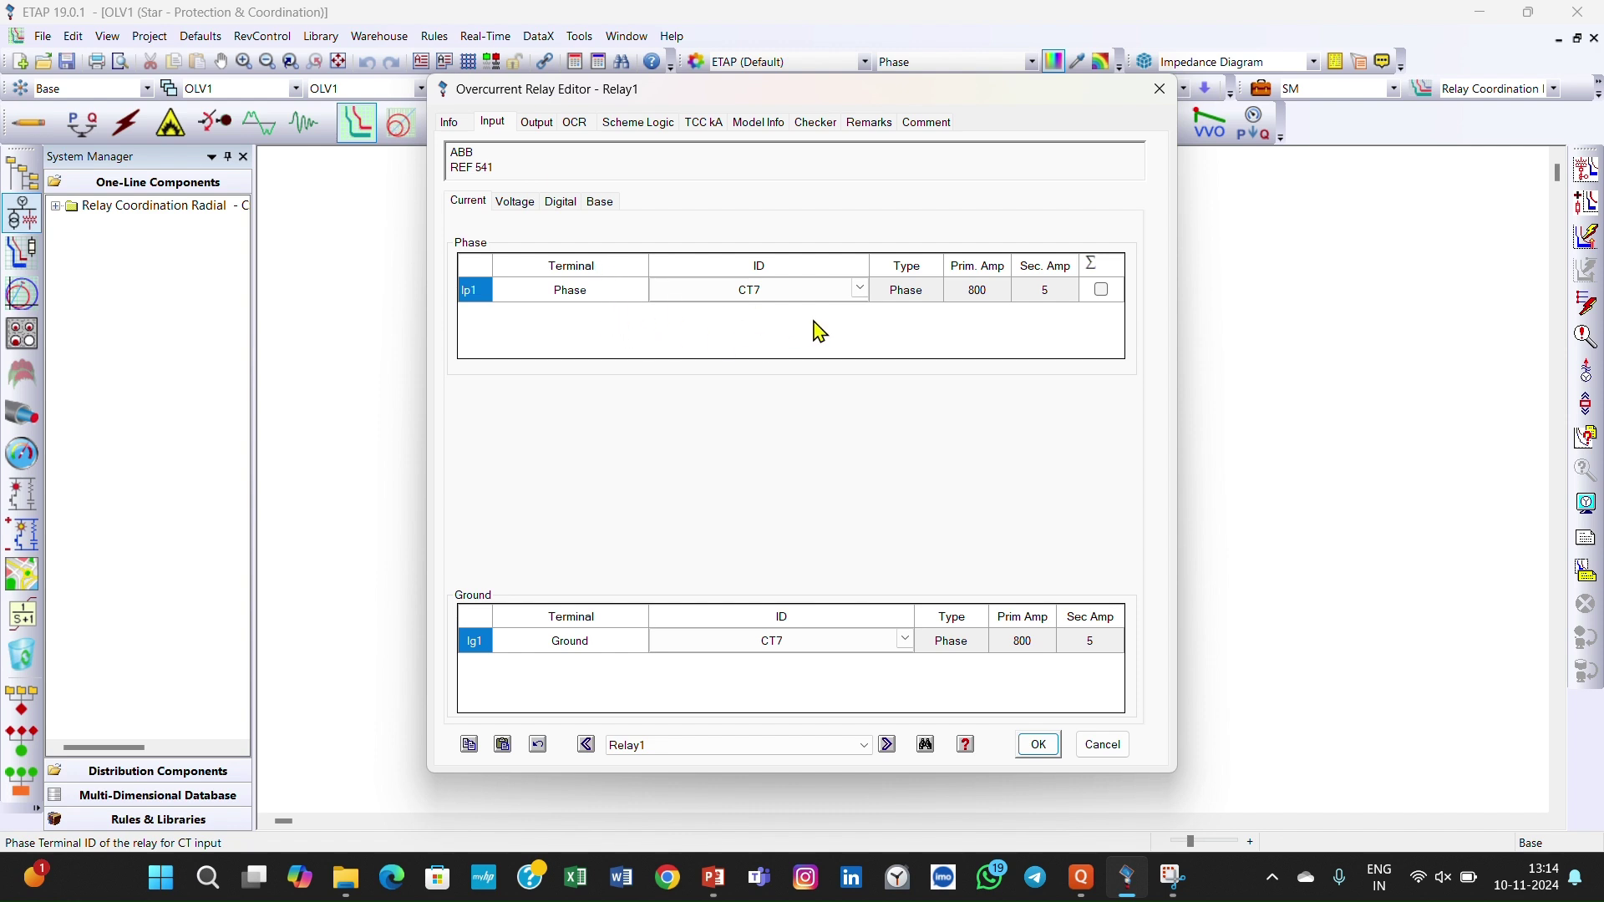
click(537, 122)
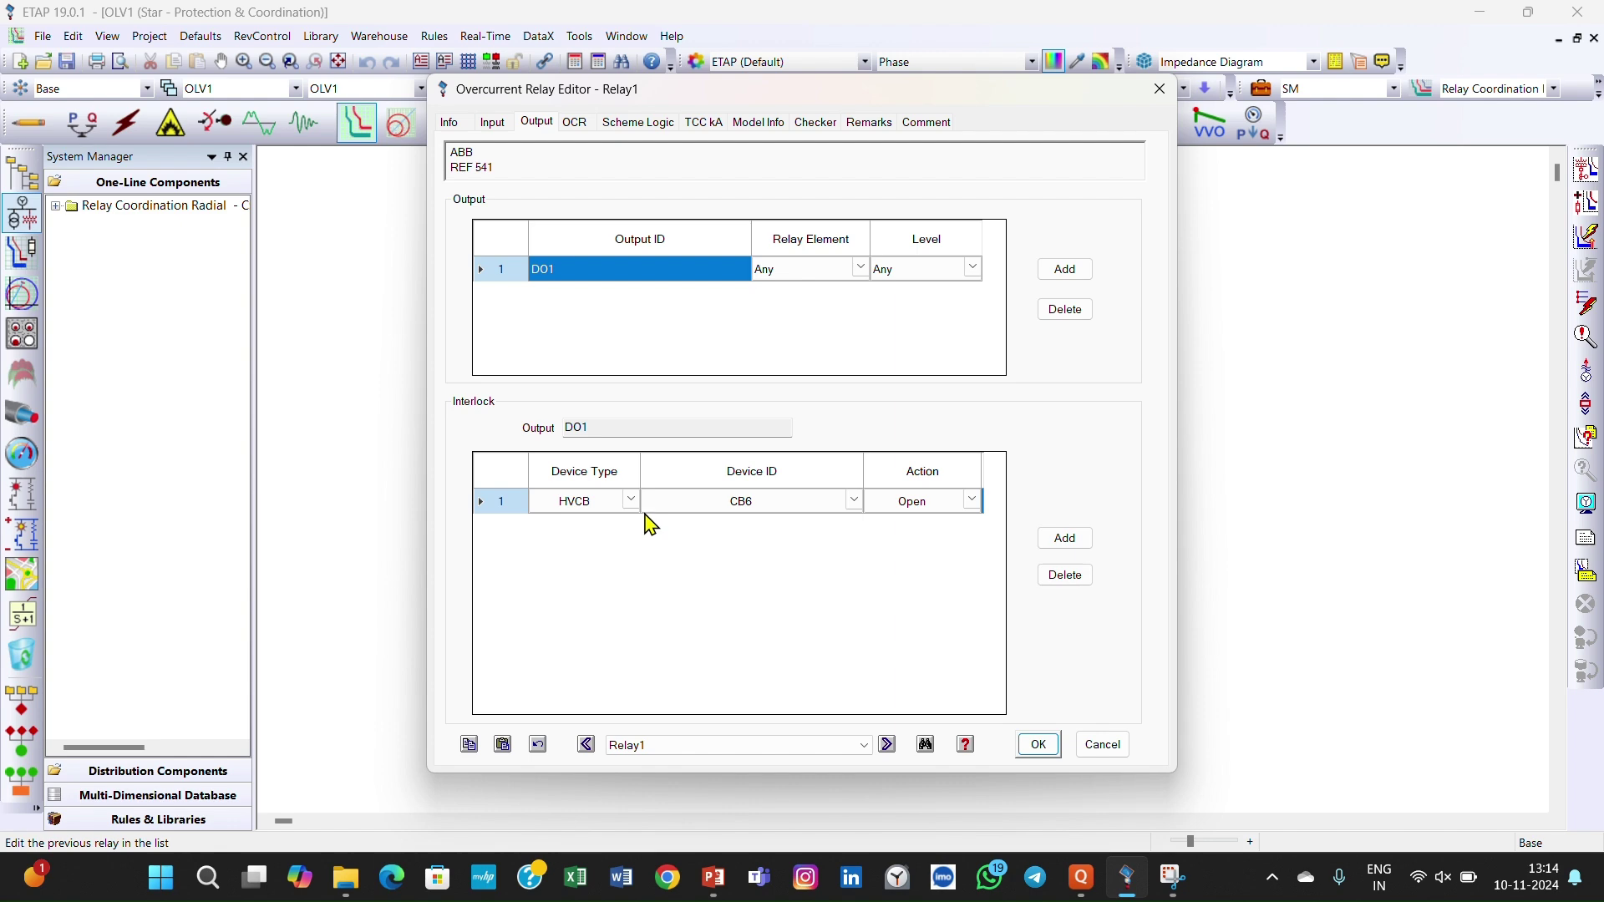
drag(1036, 113, 600, 119)
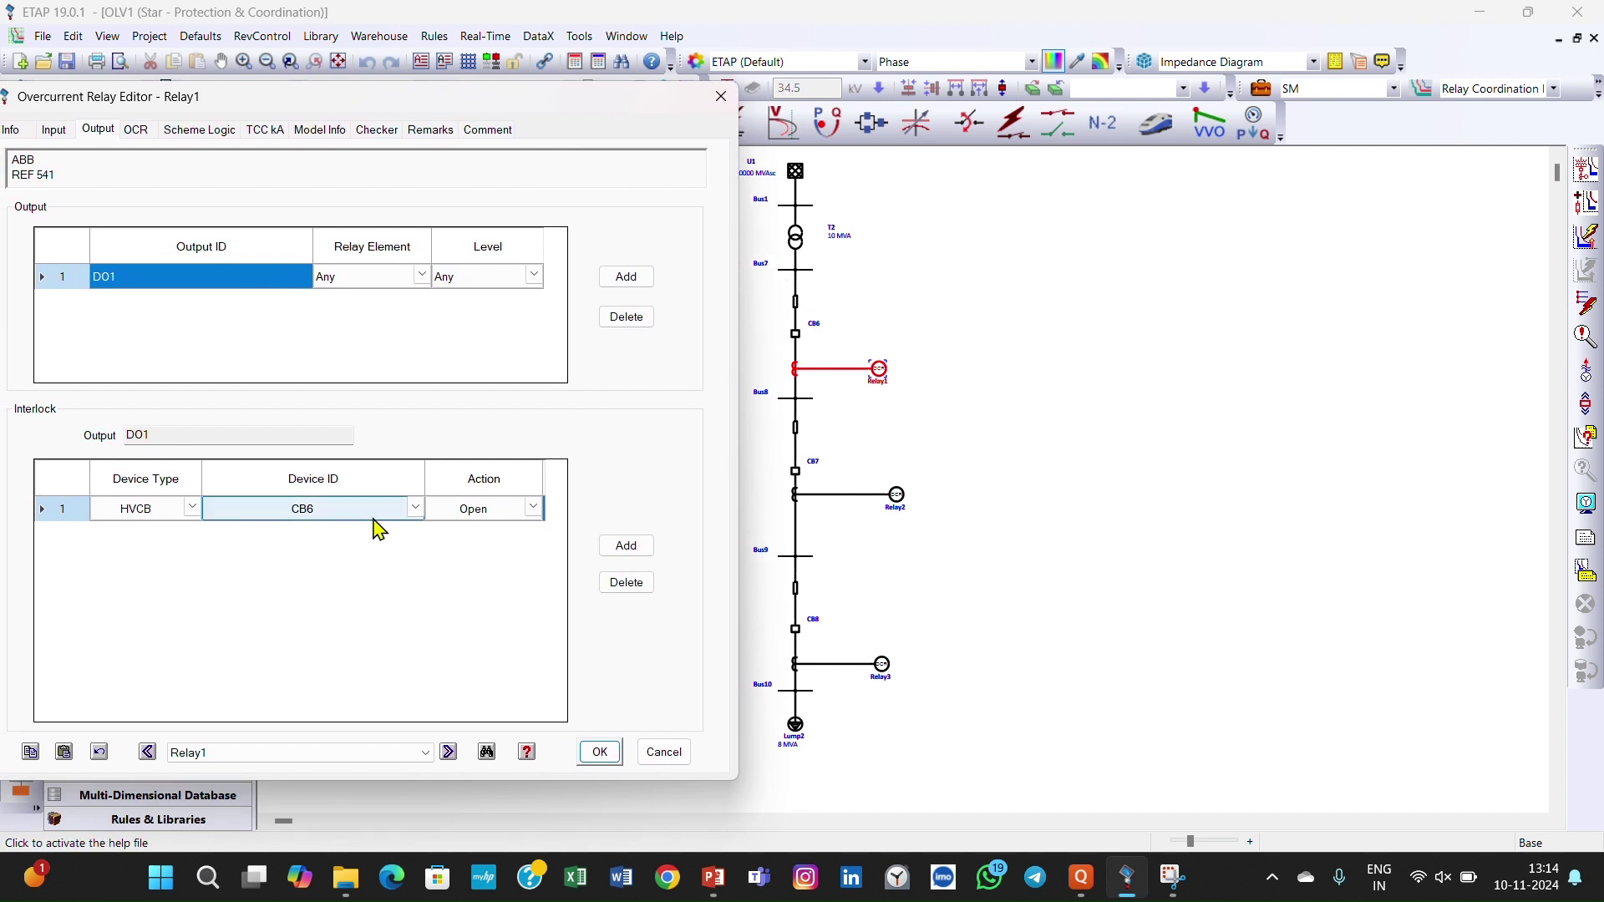
click(191, 510)
click(192, 509)
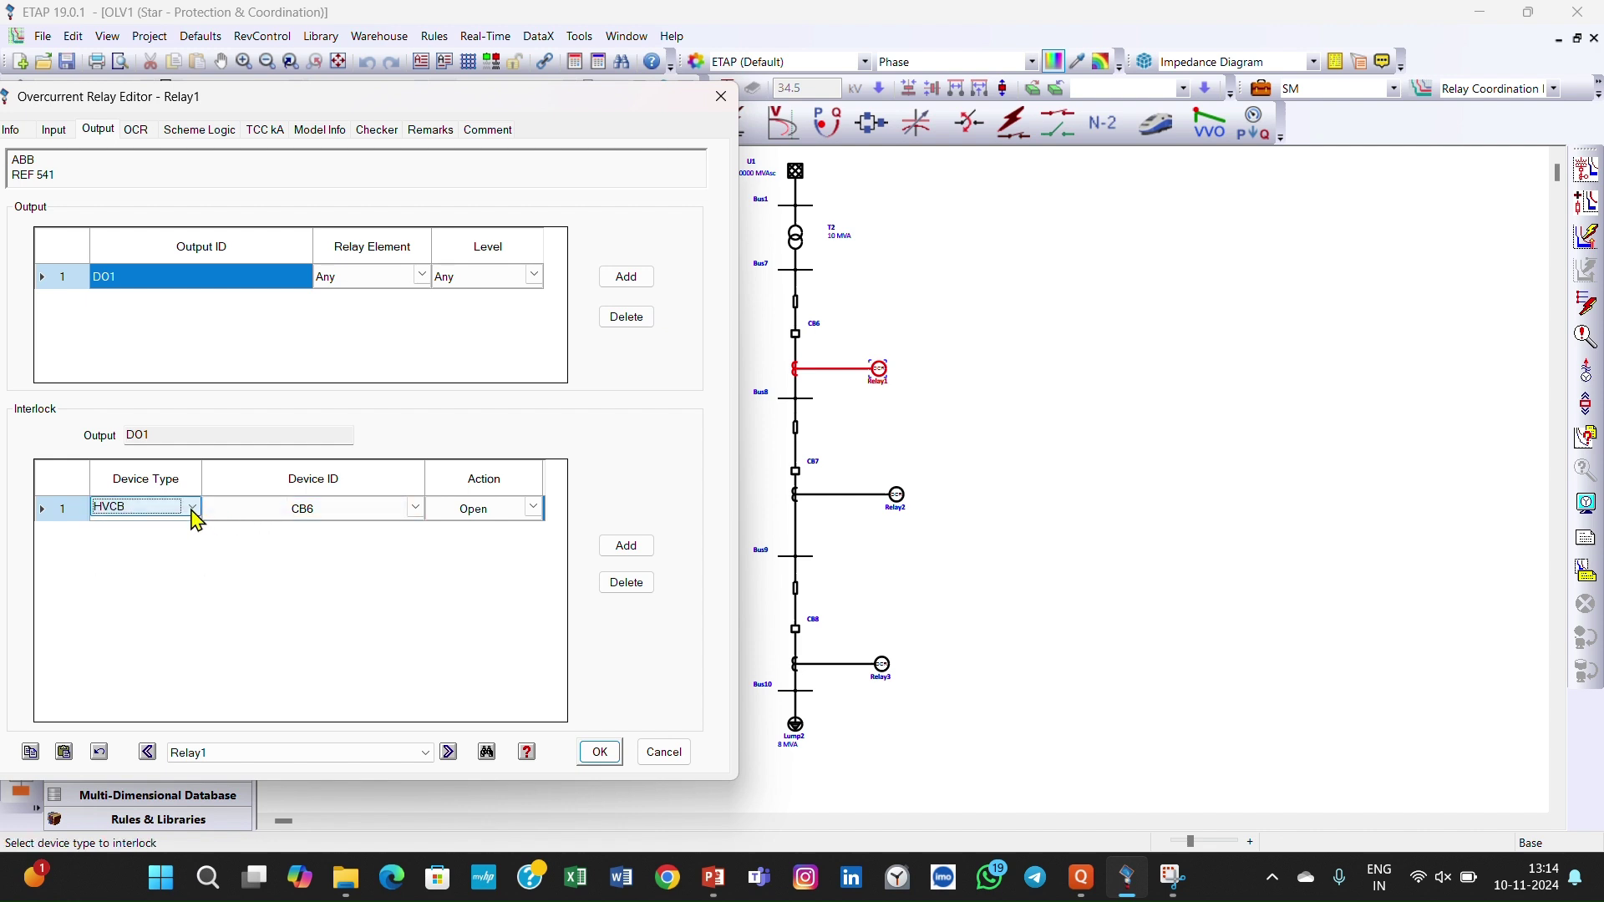
click(418, 509)
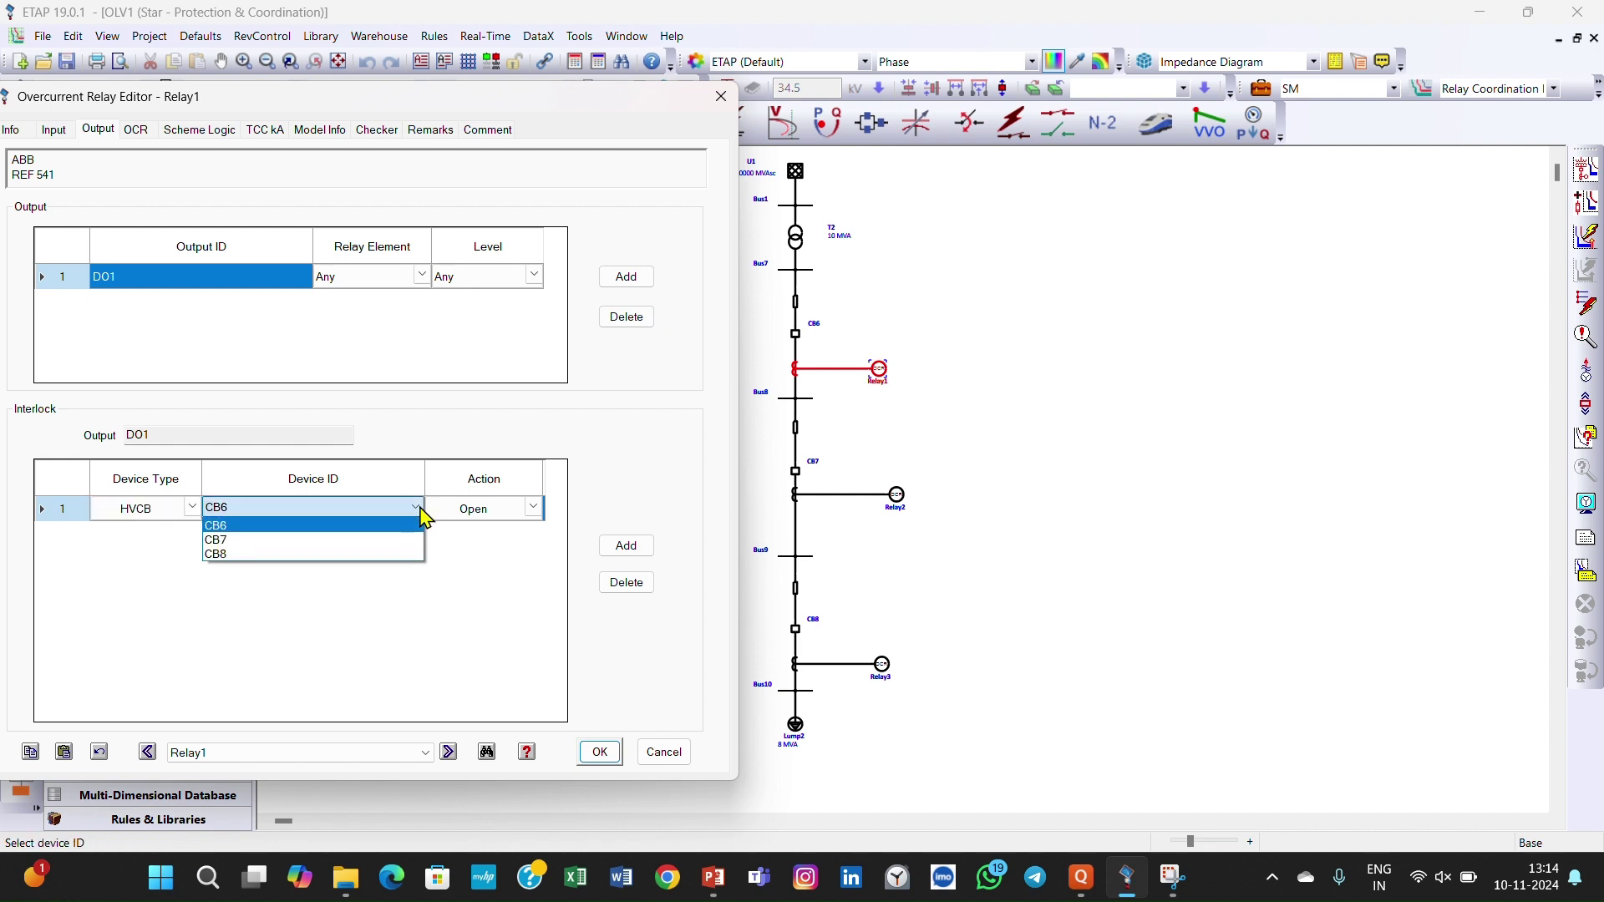
click(420, 507)
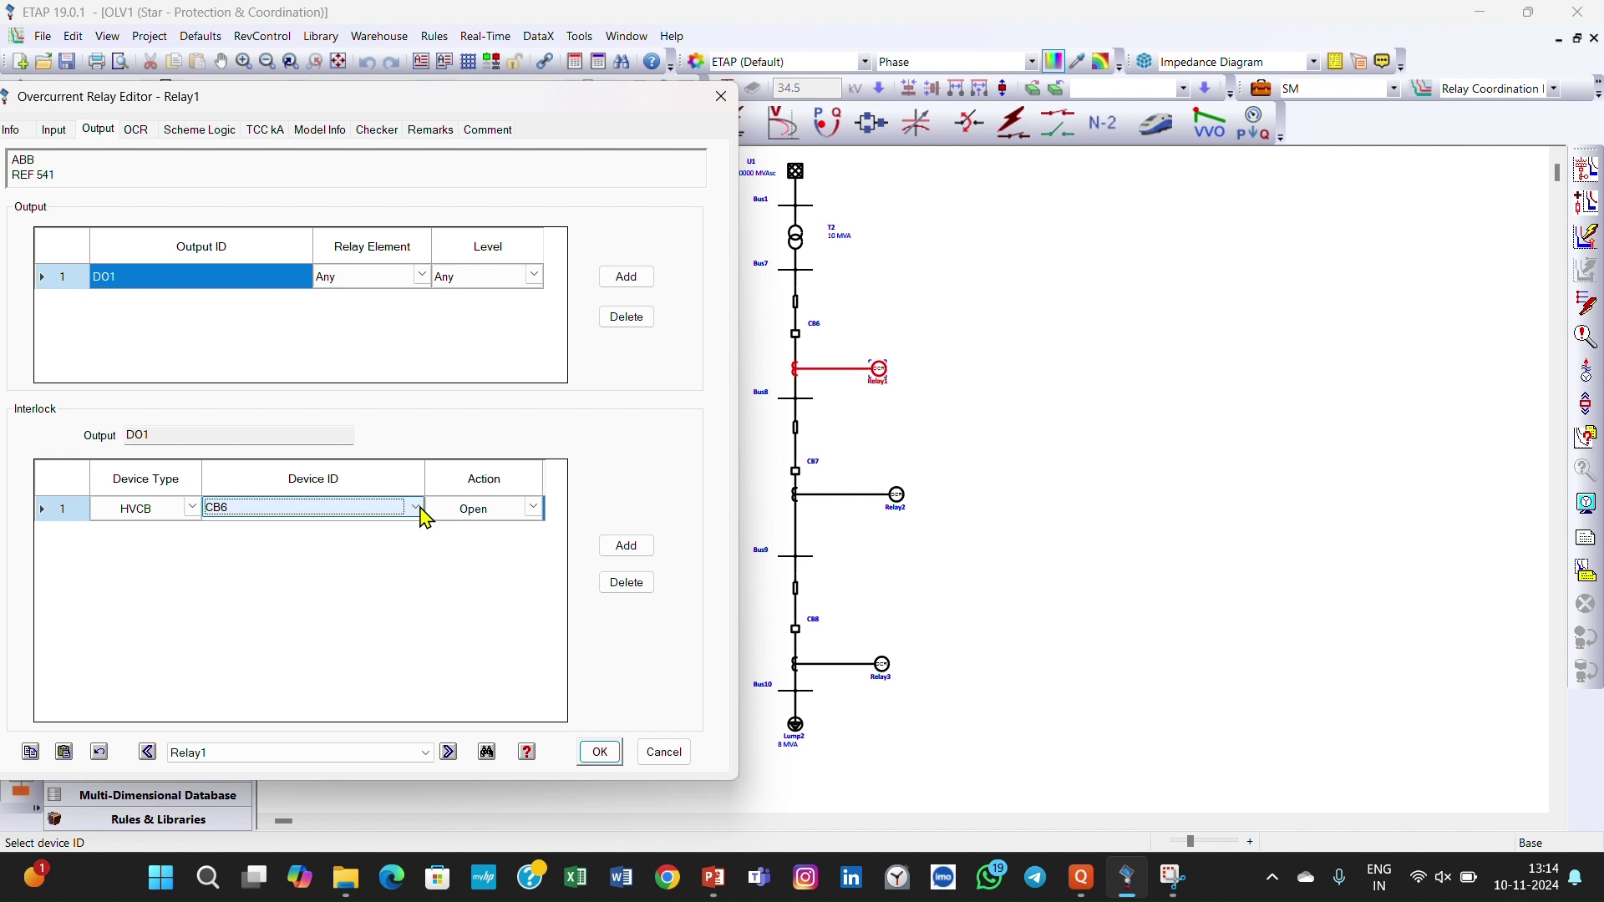